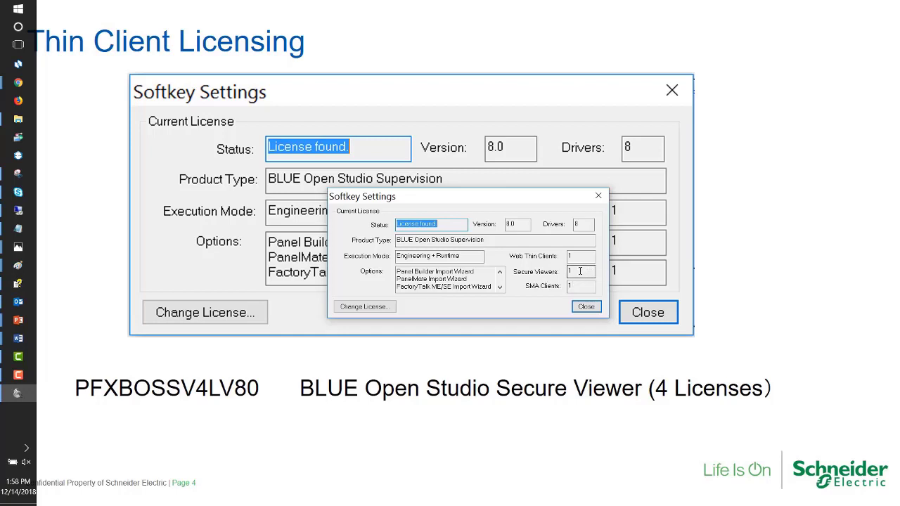
Inspect the site code and site key fields in the softkey's Change License dialog, closing it without changing the license
{"action": "left_click", "coordinate": [372, 311]}
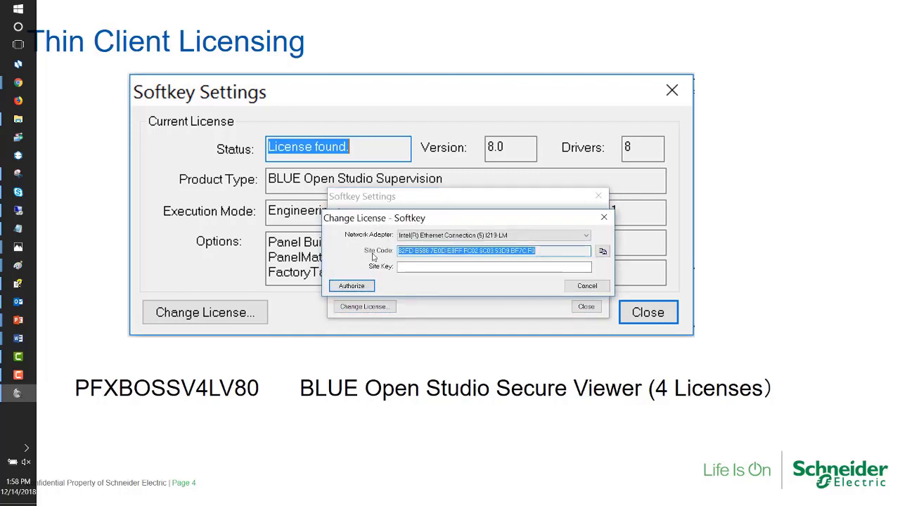
{"action": "left_click", "coordinate": [601, 220]}
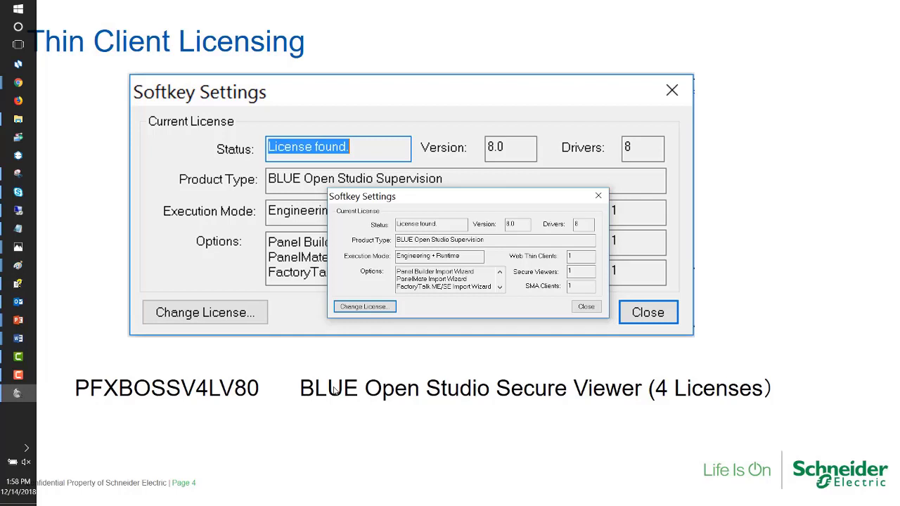
{"action": "left_click", "coordinate": [385, 307]}
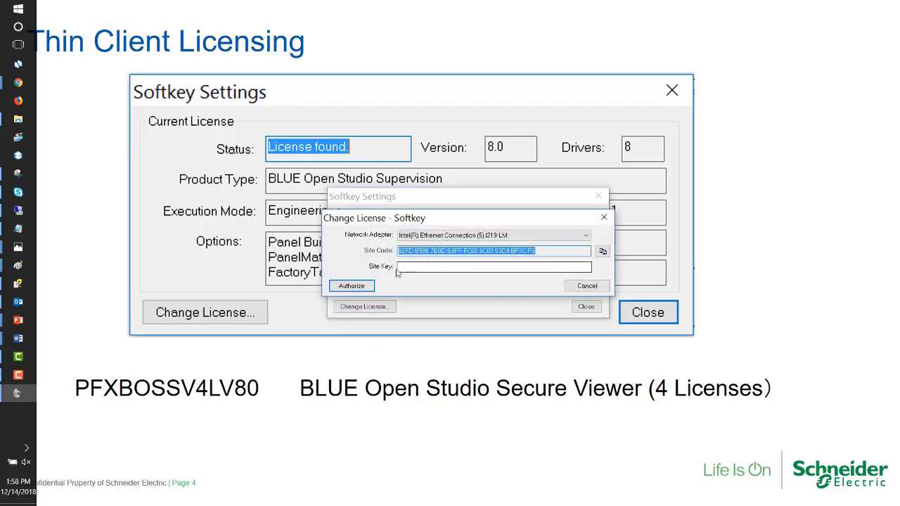
{"action": "left_click", "coordinate": [399, 268]}
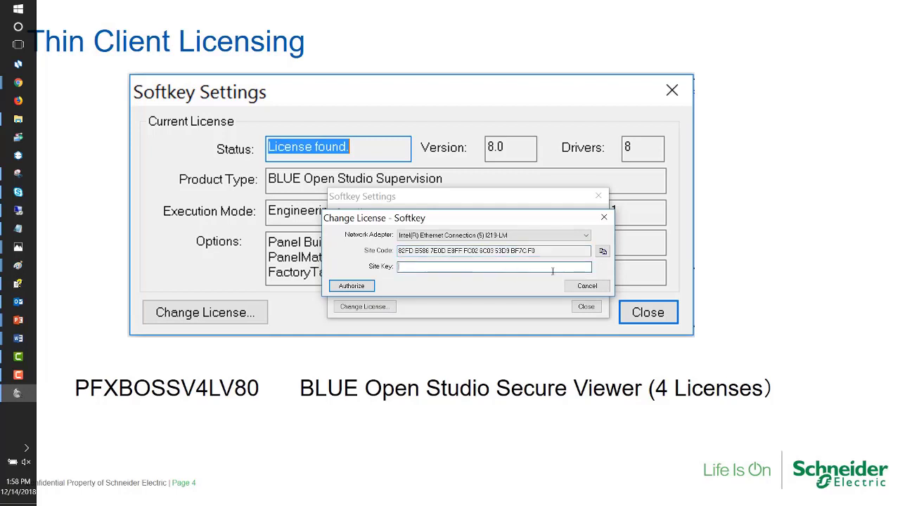
{"action": "left_click", "coordinate": [601, 219]}
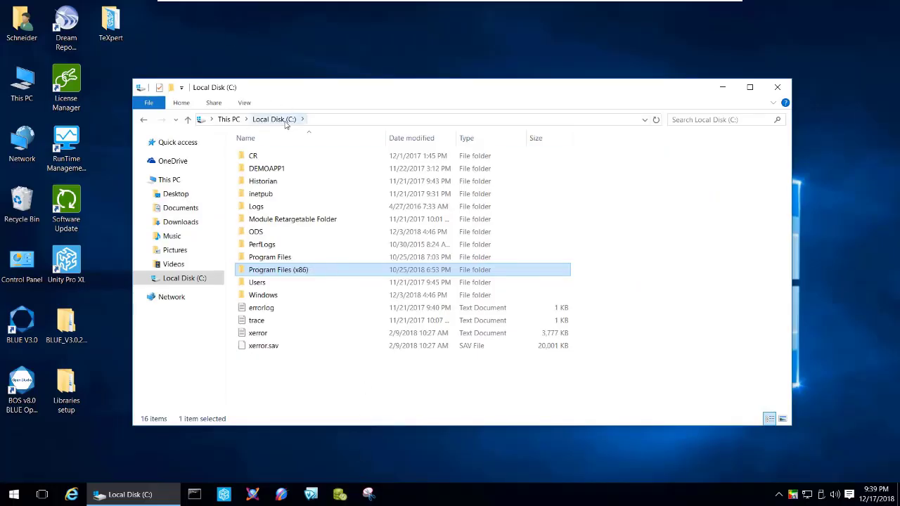
Browse to the folder C:\Program Files (x86)\Pro-face\BLUE Open Studio v8.0\Redist\WebAddOn\ThinClient
{"action": "double_click", "coordinate": [286, 275]}
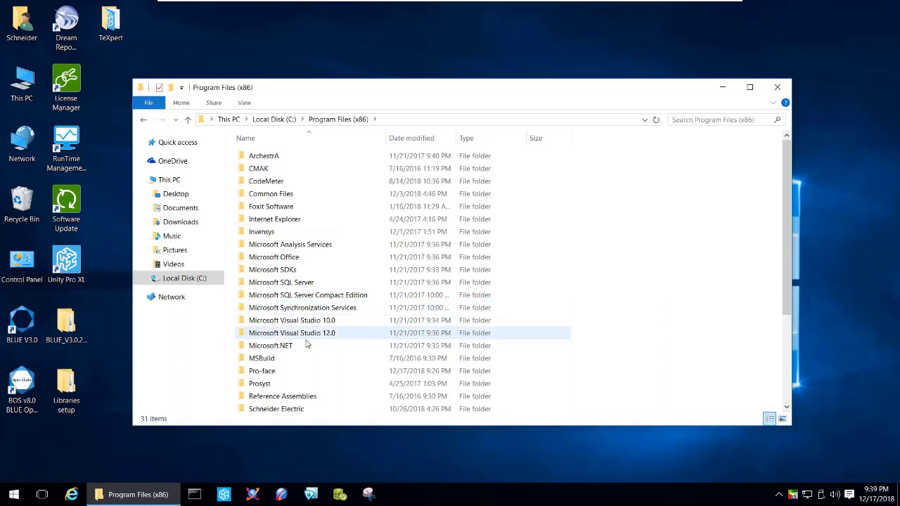
{"action": "double_click", "coordinate": [276, 371]}
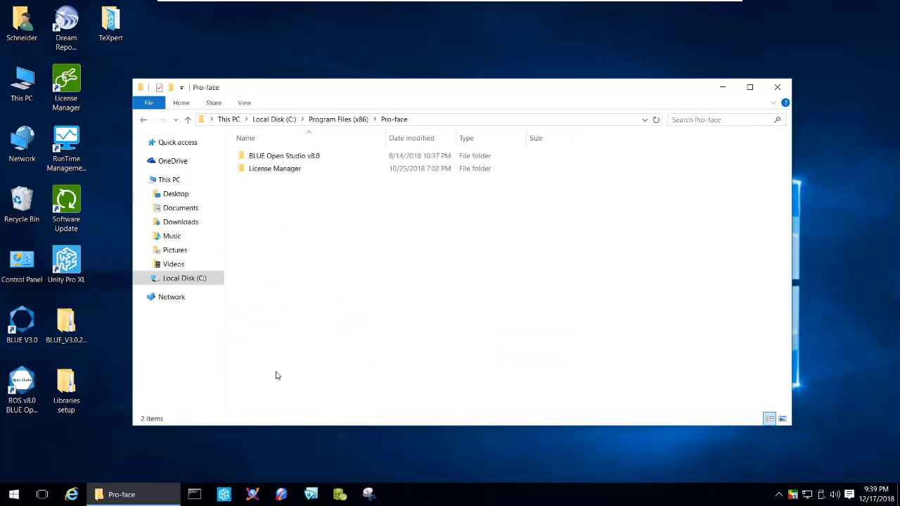
{"action": "double_click", "coordinate": [293, 157]}
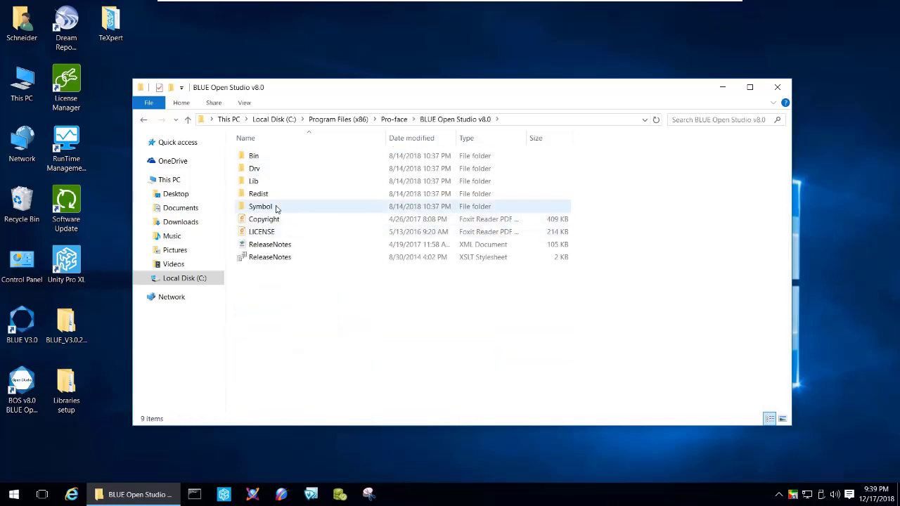
{"action": "left_click", "coordinate": [263, 198]}
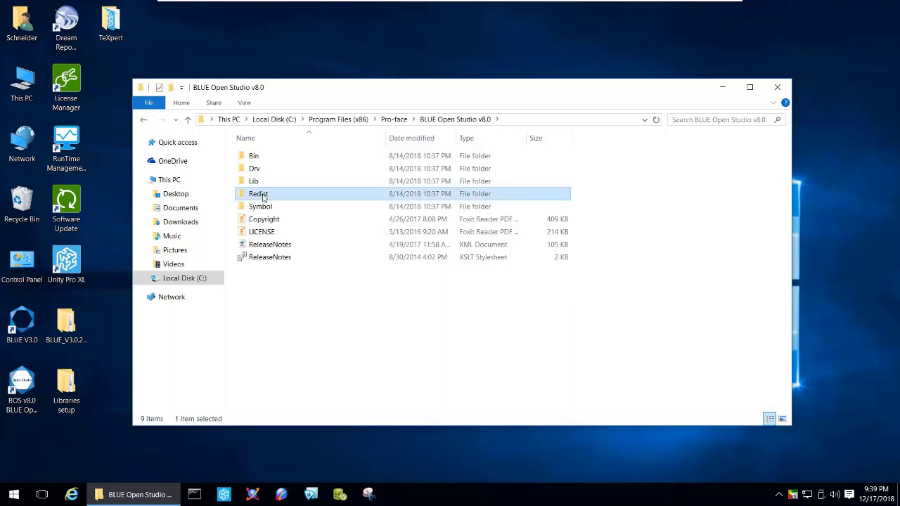
{"action": "double_click", "coordinate": [264, 198]}
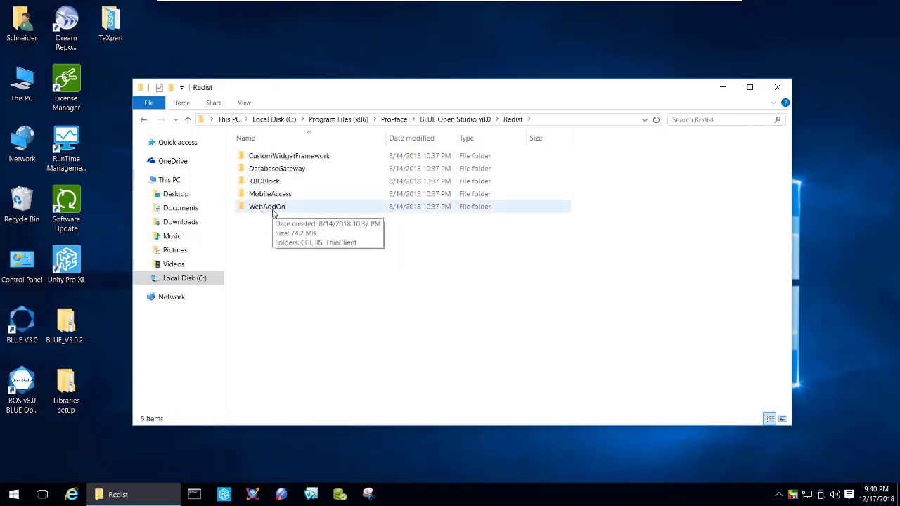
{"action": "double_click", "coordinate": [265, 210]}
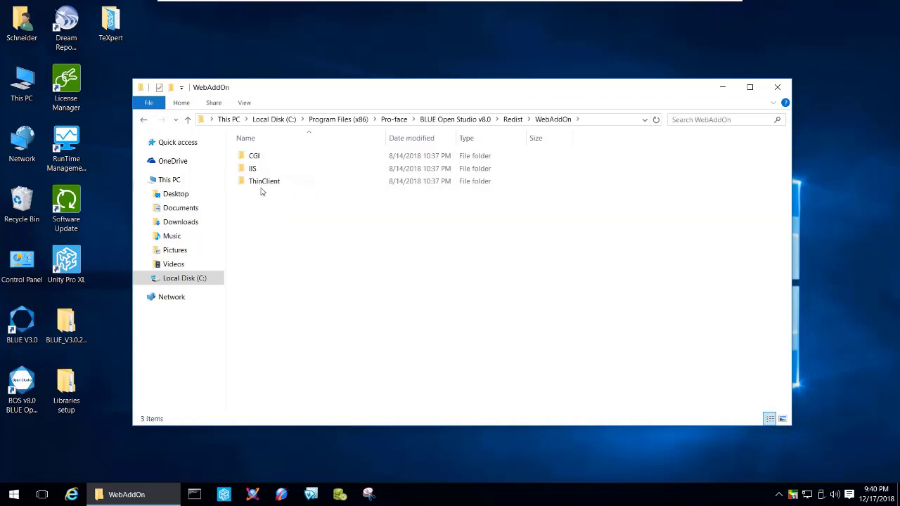
{"action": "left_click", "coordinate": [263, 185]}
{"action": "double_click", "coordinate": [264, 182]}
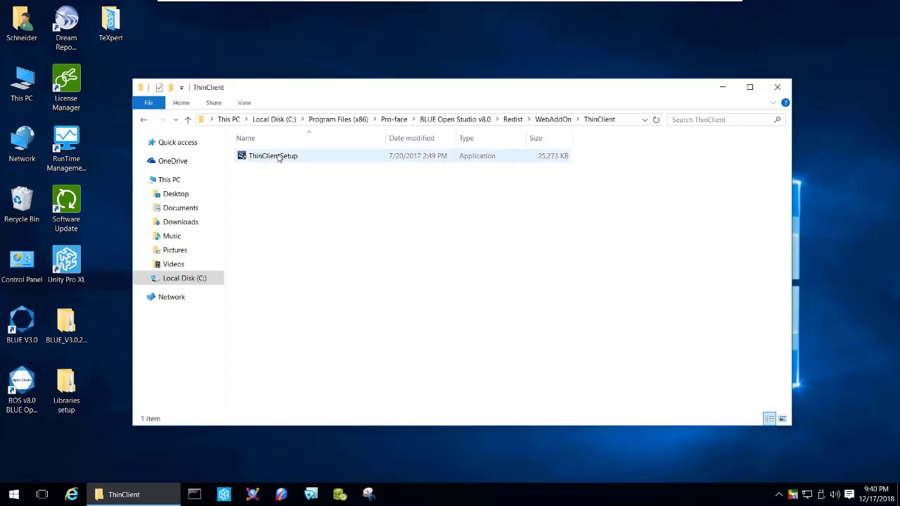
Launch the ThinClientSetup installer and continue past its welcome page
{"action": "right_click", "coordinate": [278, 157]}
{"action": "left_click", "coordinate": [303, 178]}
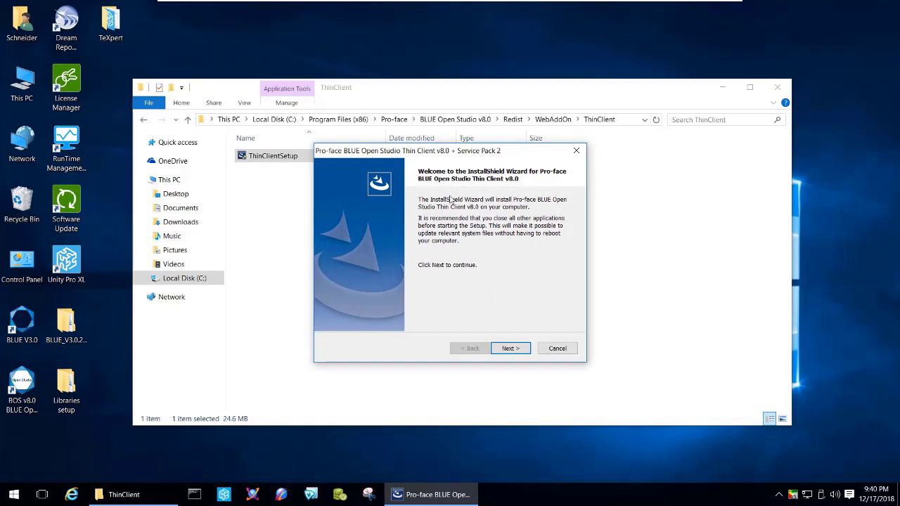
{"action": "left_click", "coordinate": [509, 348]}
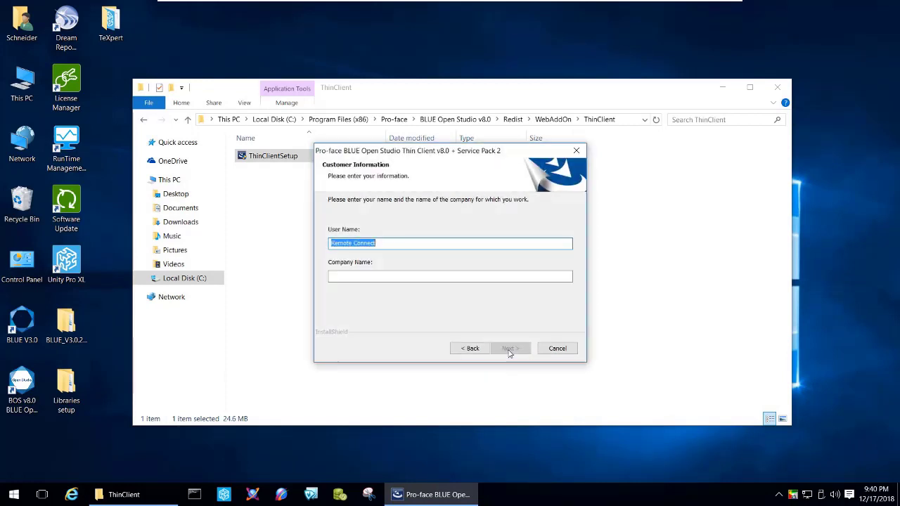
Enter SDE as the company name in the installer's customer information, keep the suggested user name and continue
{"action": "left_click", "coordinate": [403, 279]}
{"action": "type", "text": "SDE"}
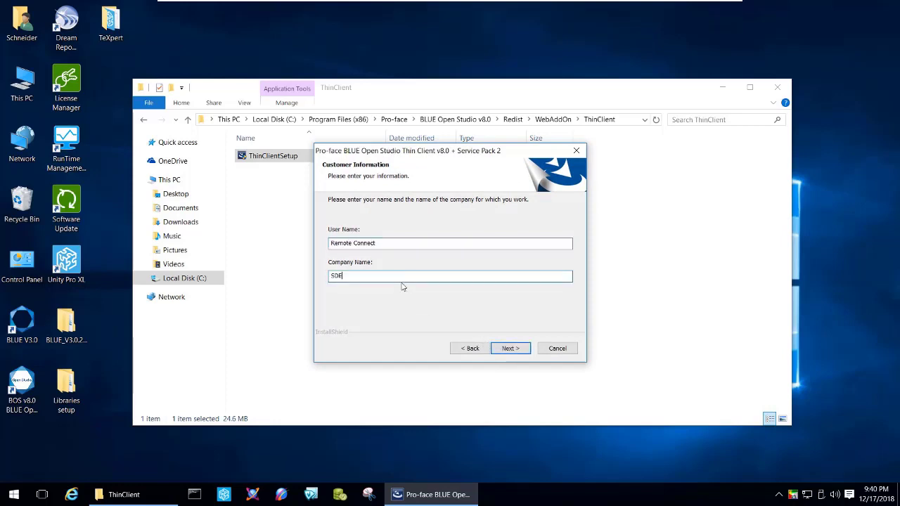
{"action": "key", "text": "BackSpace"}
{"action": "type", "text": "E"}
{"action": "left_click", "coordinate": [509, 349]}
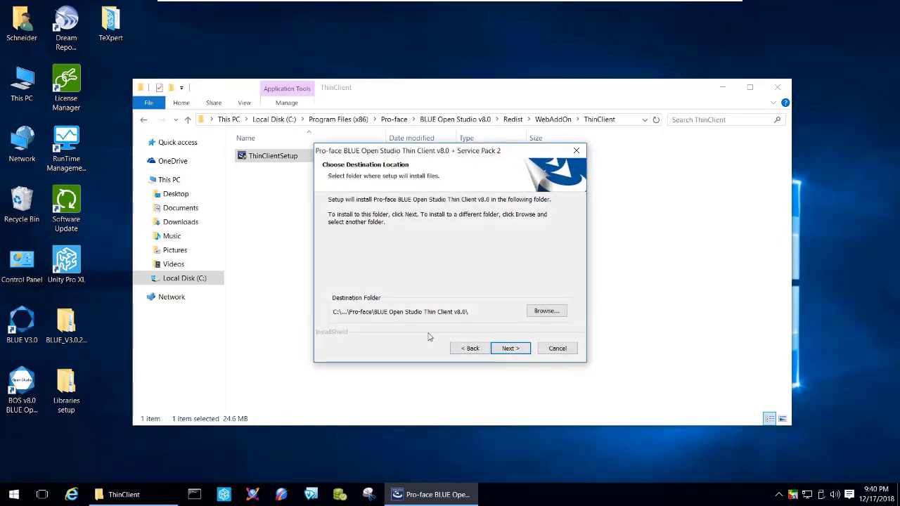
Install the Thin Client to the default destination folder with the preselected features, and finish the wizard
{"action": "left_click", "coordinate": [506, 349]}
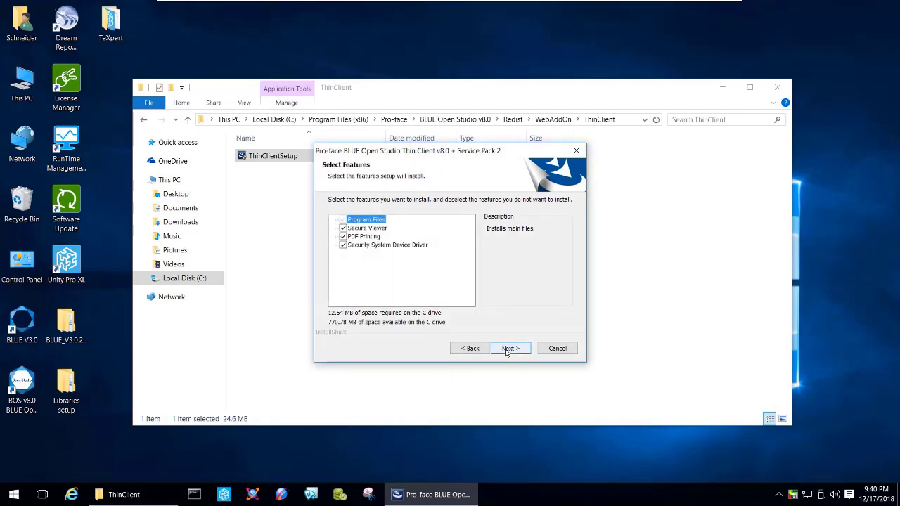
{"action": "left_click", "coordinate": [505, 350]}
{"action": "left_click", "coordinate": [510, 349]}
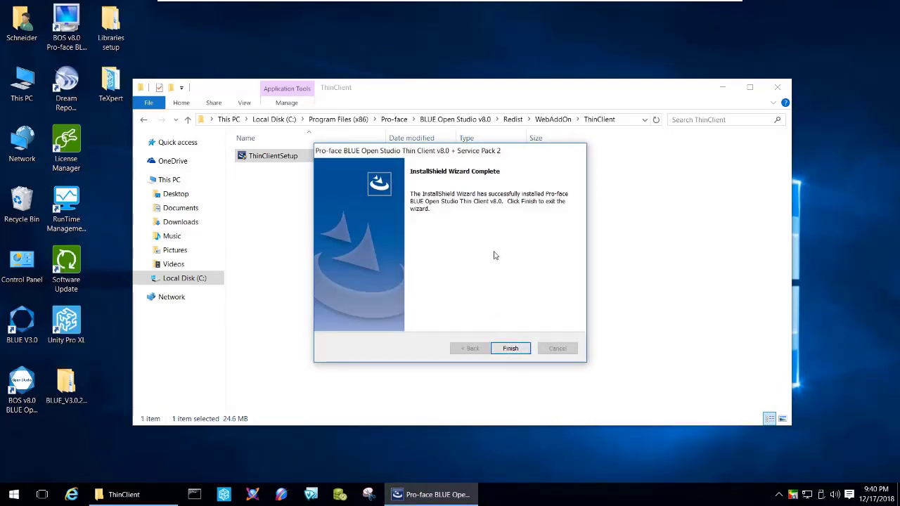
{"action": "left_click", "coordinate": [495, 347]}
Expand the Pro-face group in the list of all installed apps and look through its BOS v8.0 entries
{"action": "left_click", "coordinate": [14, 494]}
{"action": "left_click", "coordinate": [21, 476]}
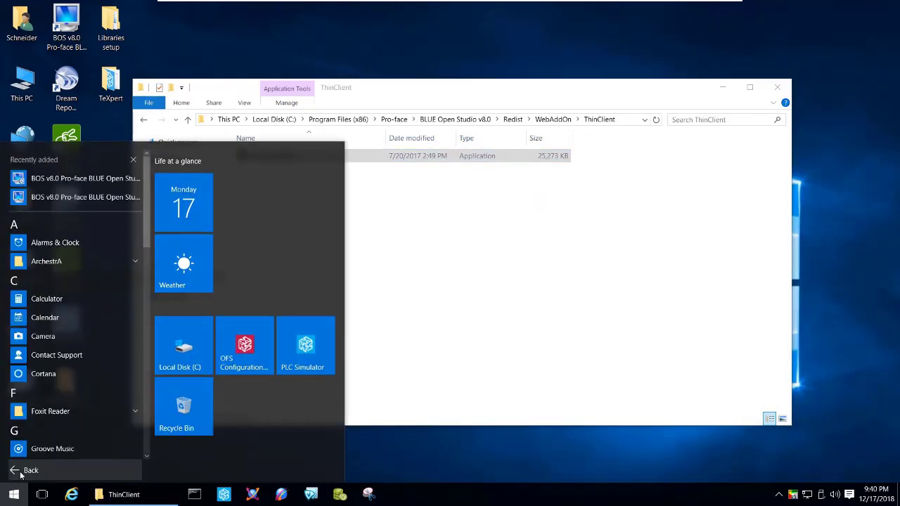
{"action": "scroll", "coordinate": [84, 318], "scroll_direction": "down", "scroll_amount": 3}
{"action": "scroll", "coordinate": [84, 318], "scroll_direction": "down", "scroll_amount": 10}
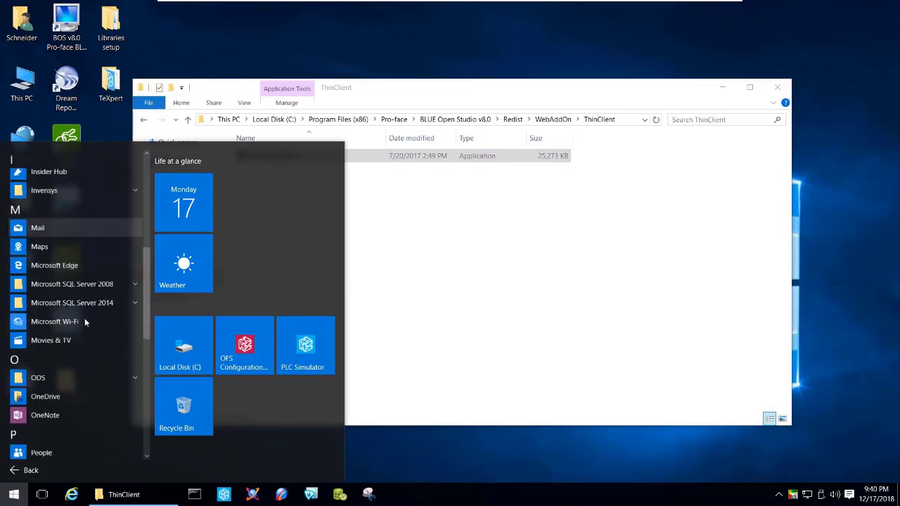
{"action": "scroll", "coordinate": [85, 322], "scroll_direction": "up", "scroll_amount": 3}
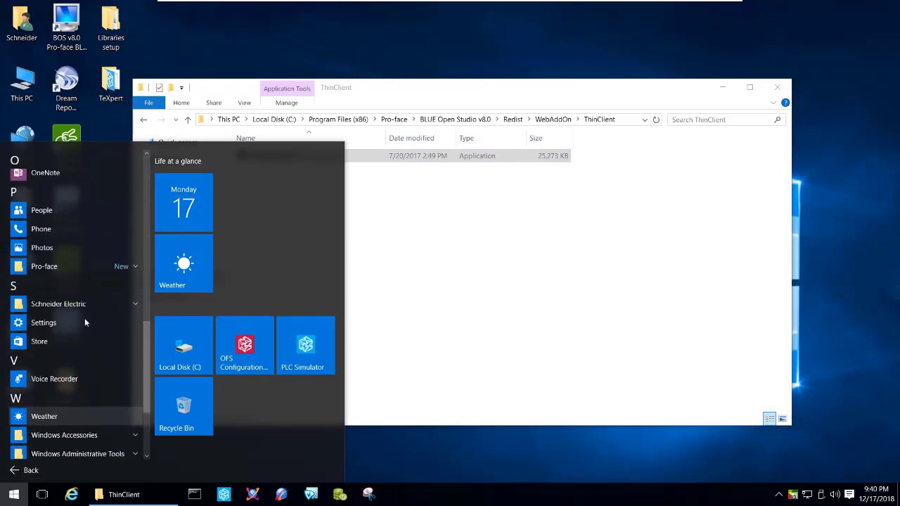
{"action": "left_click", "coordinate": [45, 266]}
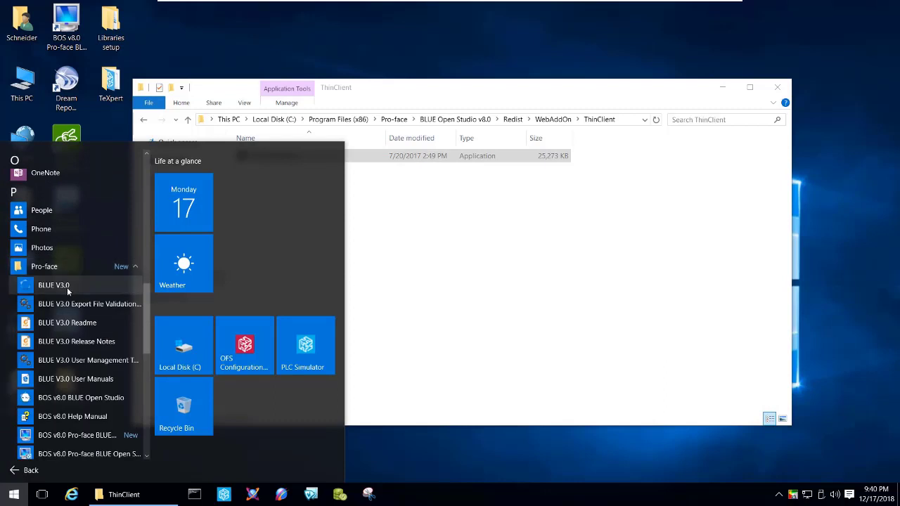
{"action": "scroll", "coordinate": [77, 301], "scroll_direction": "down", "scroll_amount": 2}
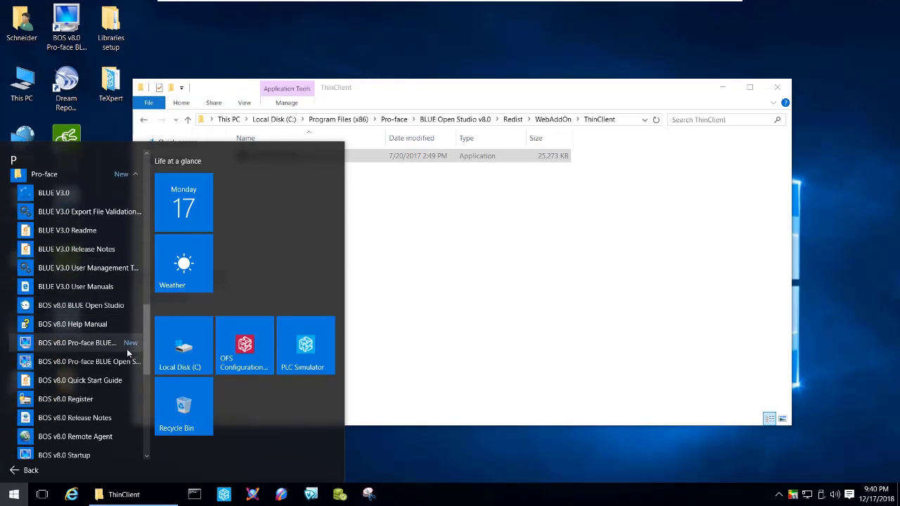
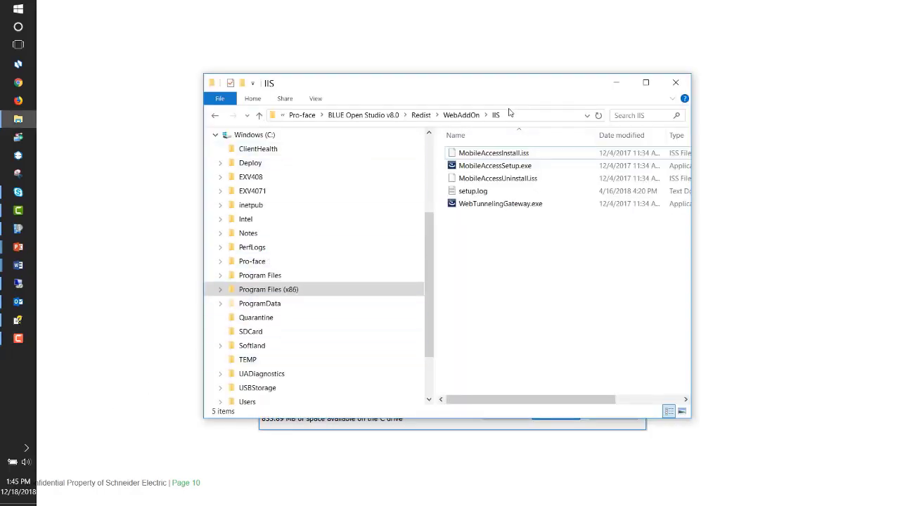
Show the full path of the WebAddOn IIS folder, select MobileAccessSetup.exe in it, and dismiss the folder window
{"action": "left_click", "coordinate": [508, 112]}
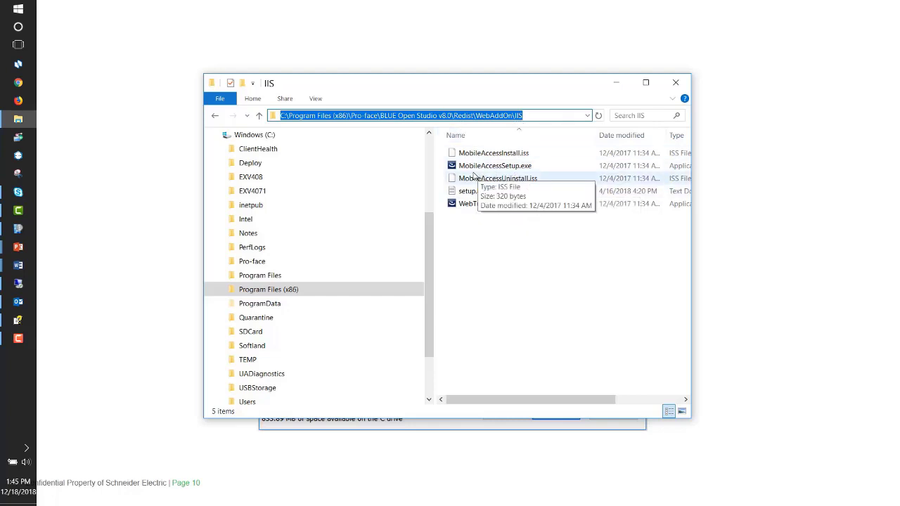
{"action": "left_click", "coordinate": [509, 169]}
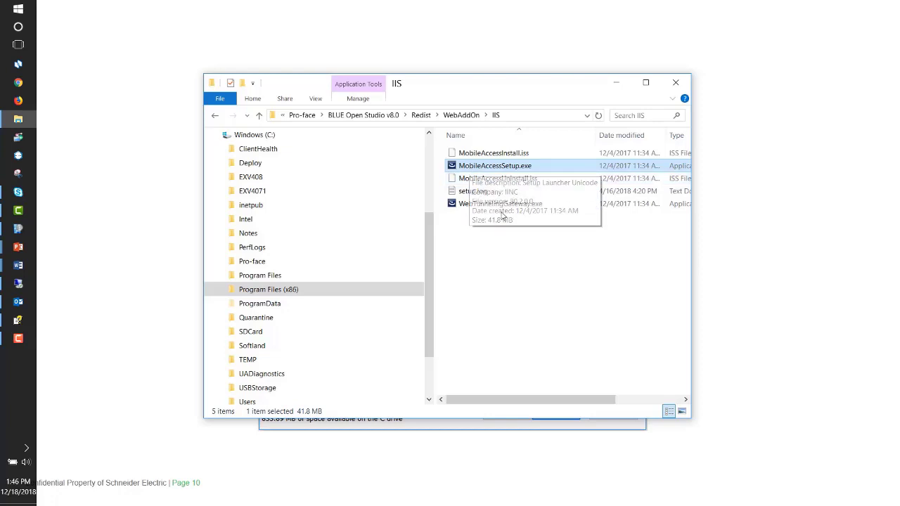
{"action": "left_click", "coordinate": [664, 89]}
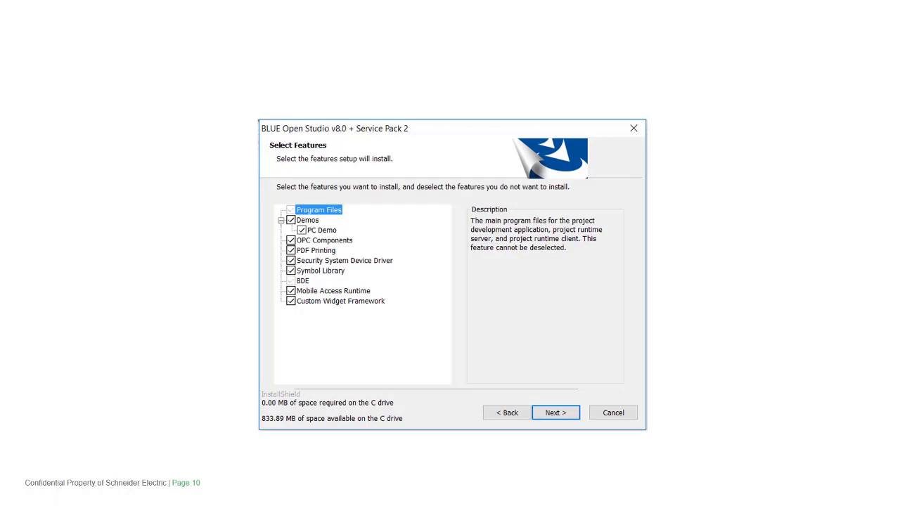
Switch to the remote desktop session at 192.168.0.27 in full screen, show its launcher and open Windows Services
{"action": "left_click_drag", "start_coordinate": [899, 133], "coordinate": [458, 40]}
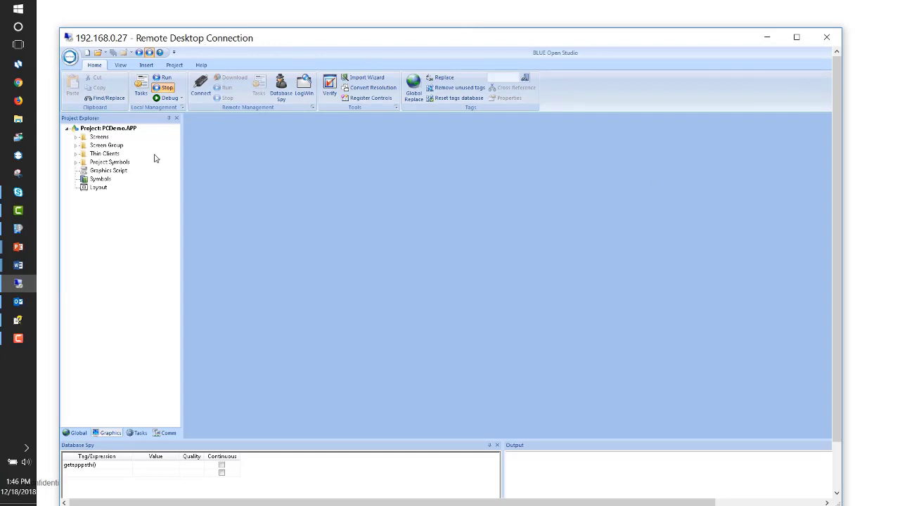
{"action": "left_click", "coordinate": [792, 38]}
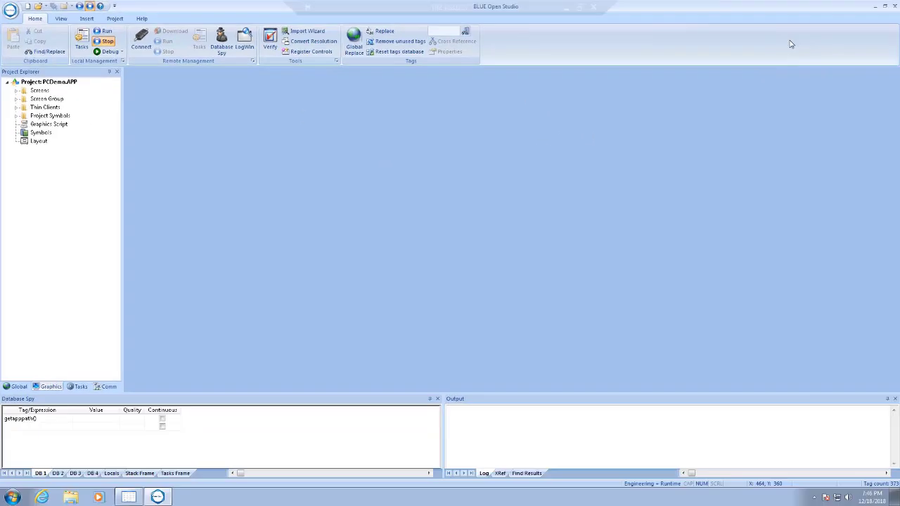
{"action": "left_click", "coordinate": [128, 497]}
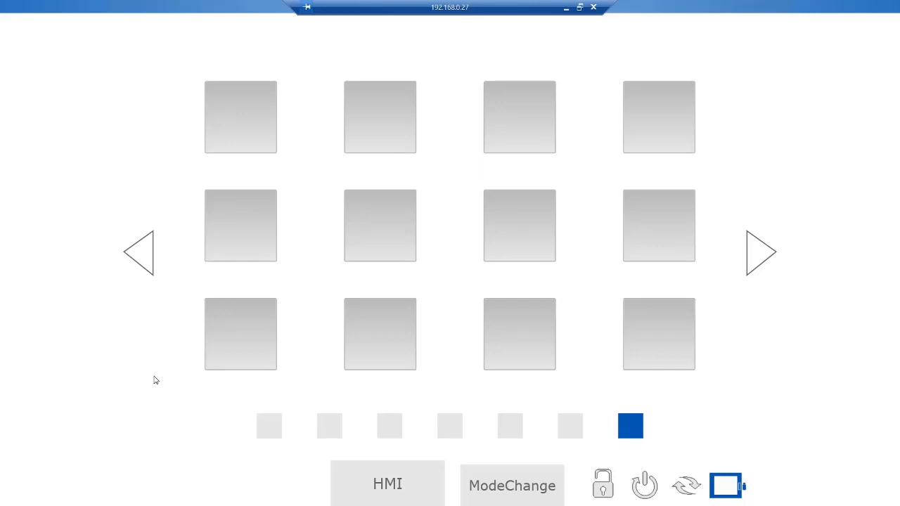
{"action": "key", "text": "super"}
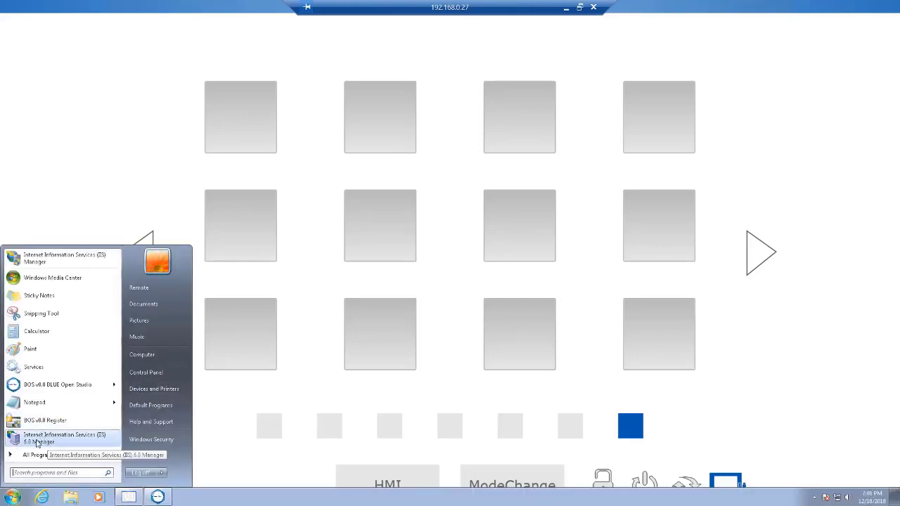
{"action": "left_click", "coordinate": [33, 367]}
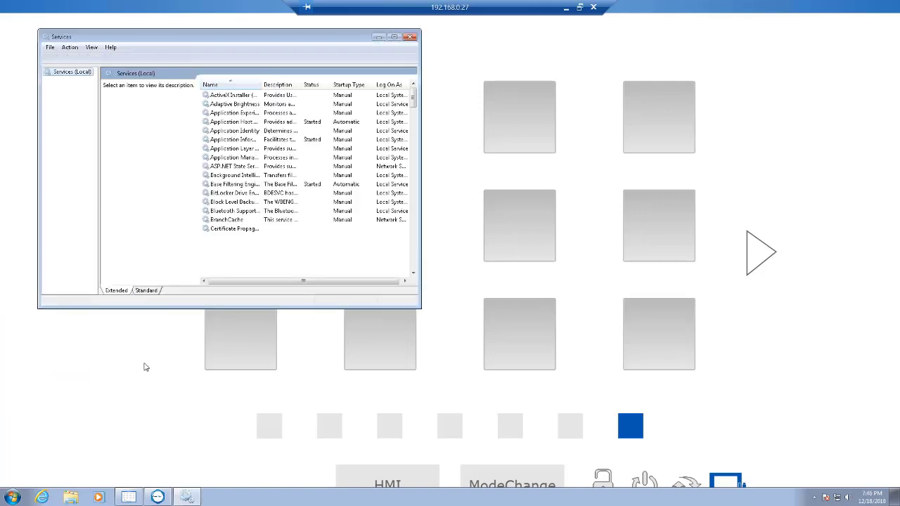
Search the remote machine's programs and files for services, view the full results and close them
{"action": "left_click", "coordinate": [13, 498]}
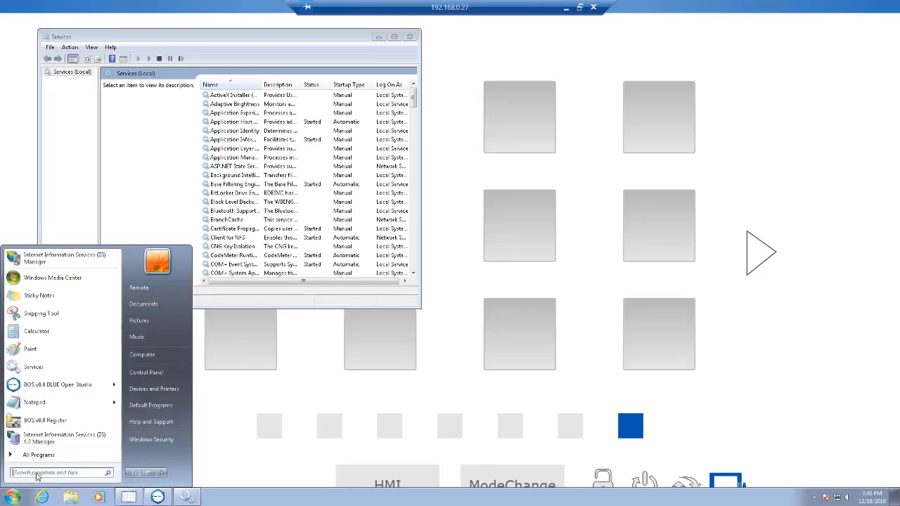
{"action": "type", "text": "services"}
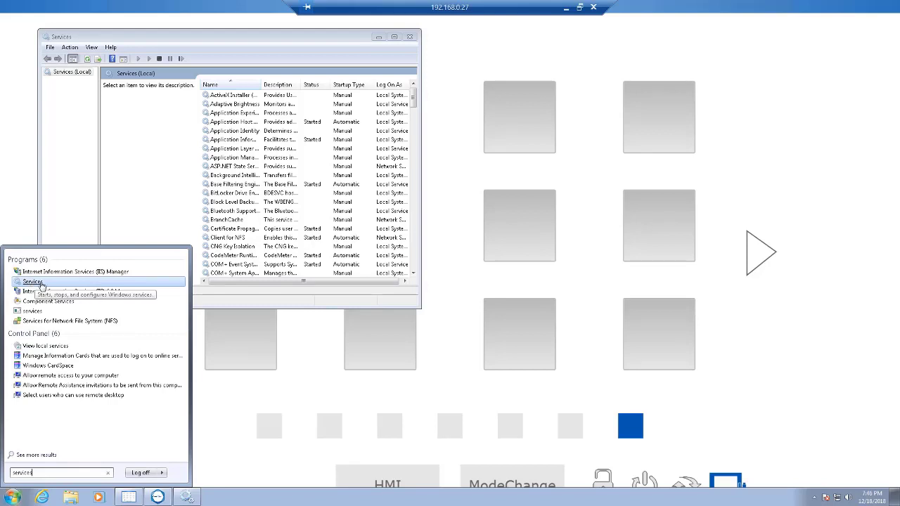
{"action": "left_click", "coordinate": [35, 456]}
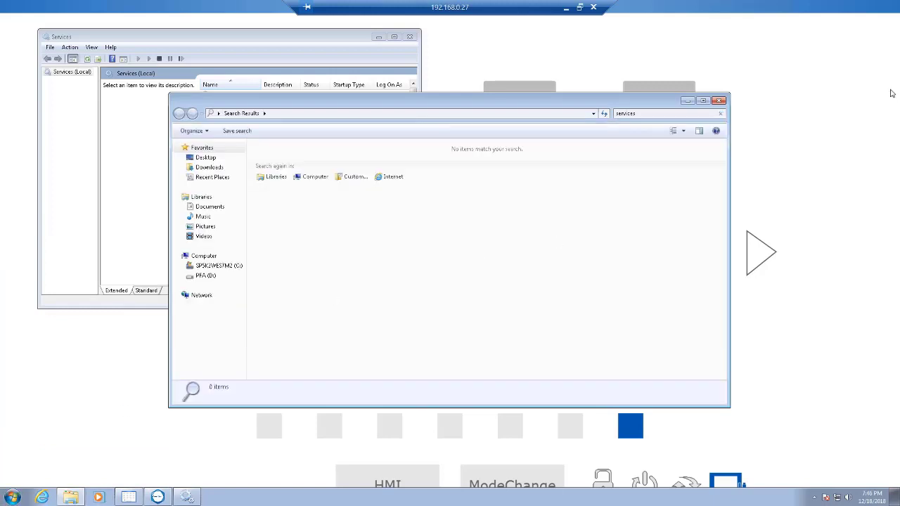
{"action": "left_click", "coordinate": [718, 101]}
Locate the Services shortcut in Control Panel's Administrative Tools under System and Security, and close the Administrative Tools window
{"action": "left_click", "coordinate": [12, 498]}
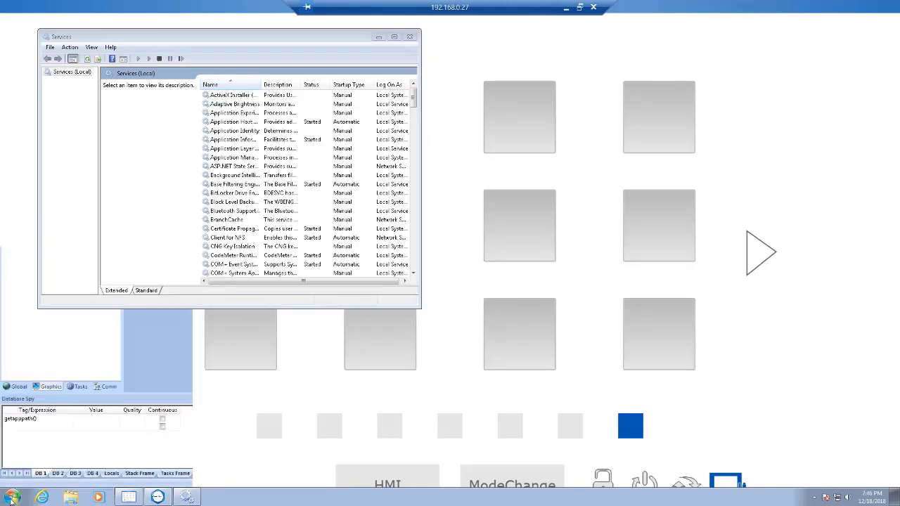
{"action": "left_click", "coordinate": [158, 373]}
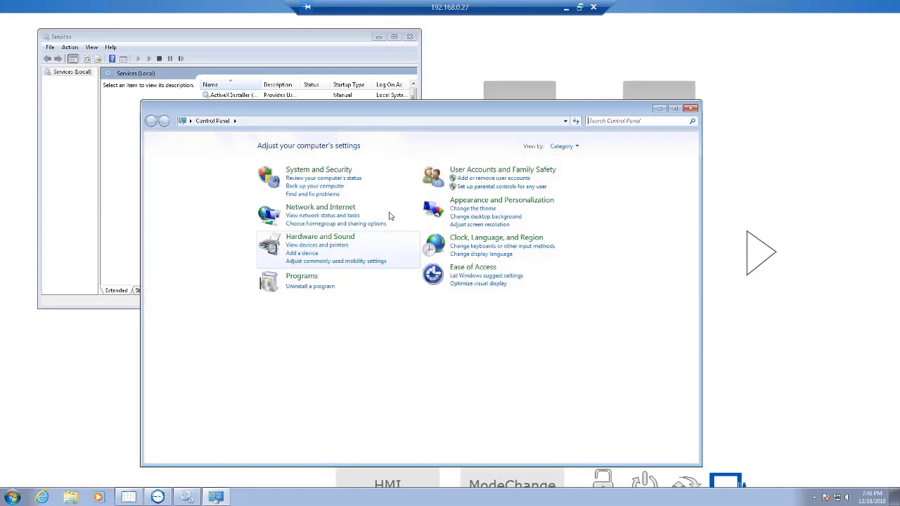
{"action": "left_click", "coordinate": [318, 170]}
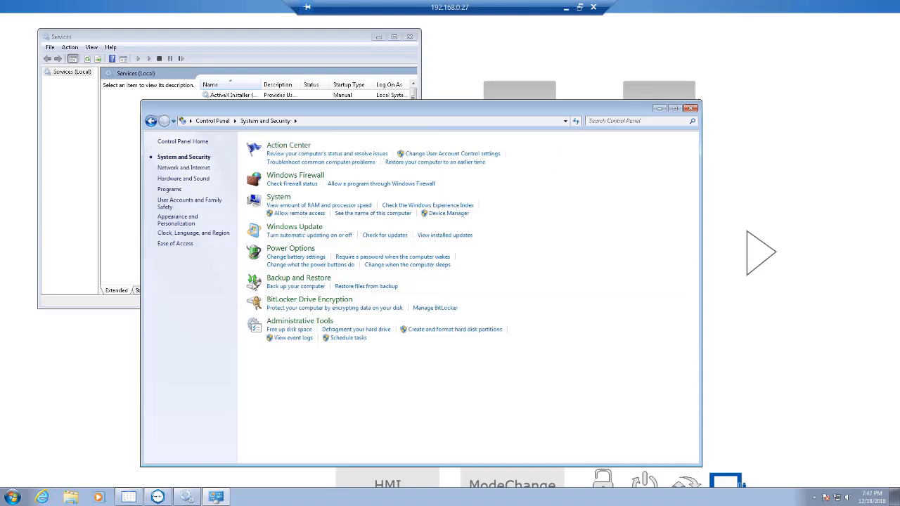
{"action": "left_click", "coordinate": [295, 322]}
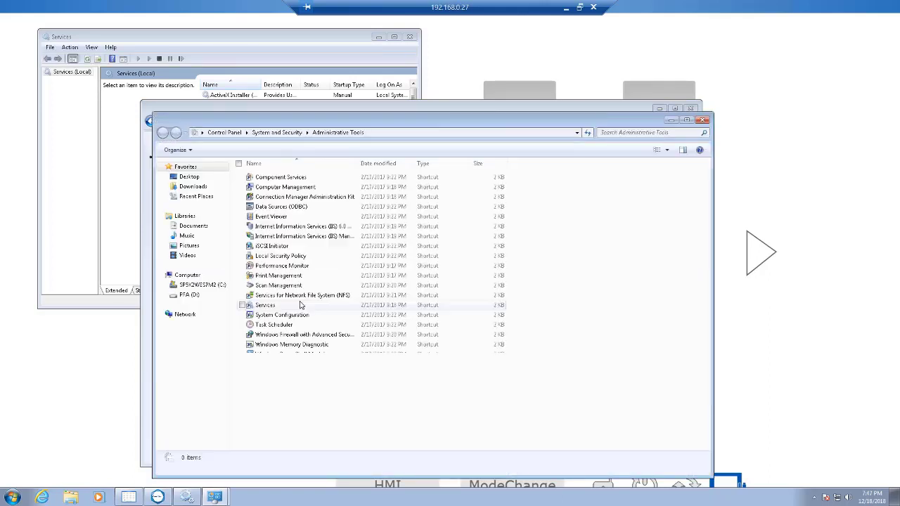
{"action": "left_click", "coordinate": [265, 307]}
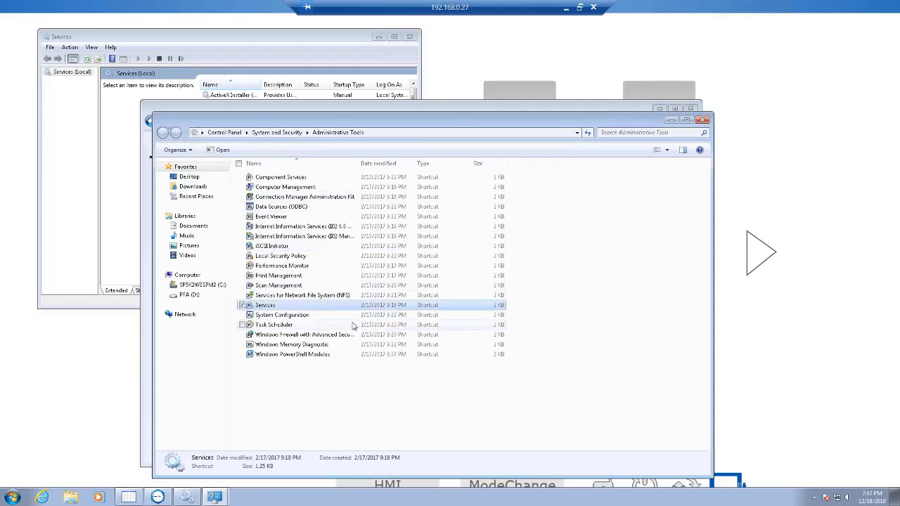
{"action": "left_click", "coordinate": [700, 120]}
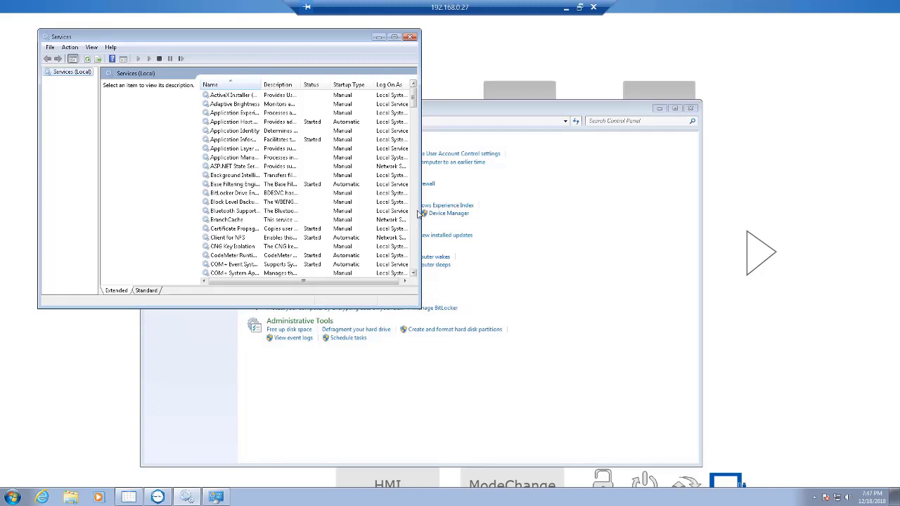
Widen the Services window and its columns, and select World Wide Web Publishing Service near the end of the list
{"action": "left_click_drag", "start_coordinate": [420, 213], "coordinate": [744, 220]}
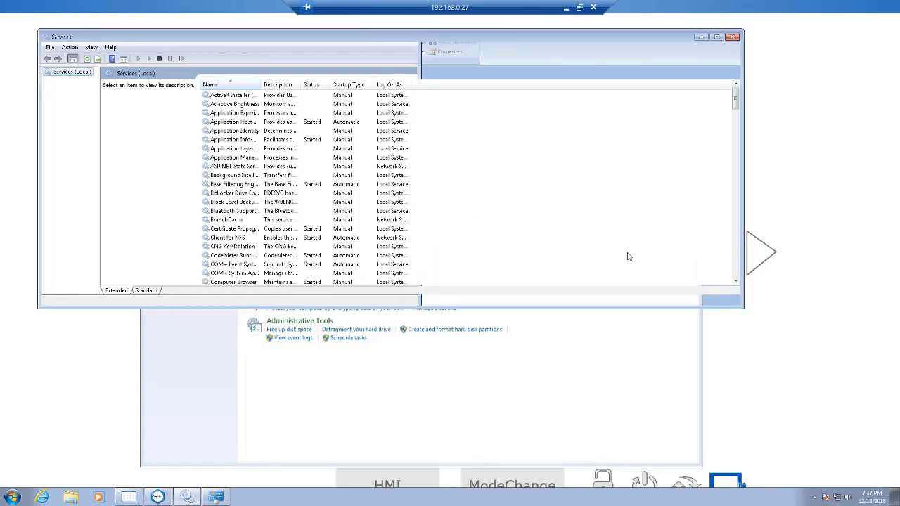
{"action": "left_click_drag", "start_coordinate": [262, 83], "coordinate": [731, 285]}
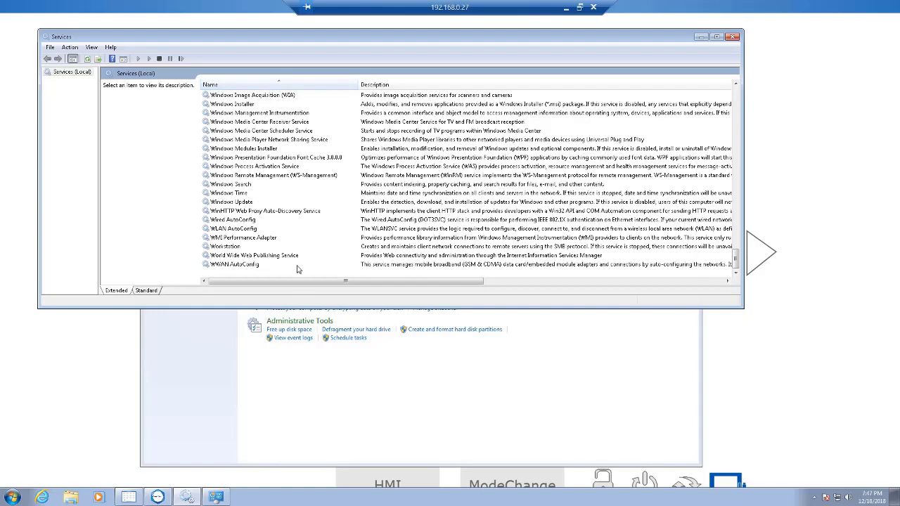
{"action": "left_click_drag", "start_coordinate": [304, 282], "coordinate": [627, 296]}
{"action": "left_click", "coordinate": [632, 255]}
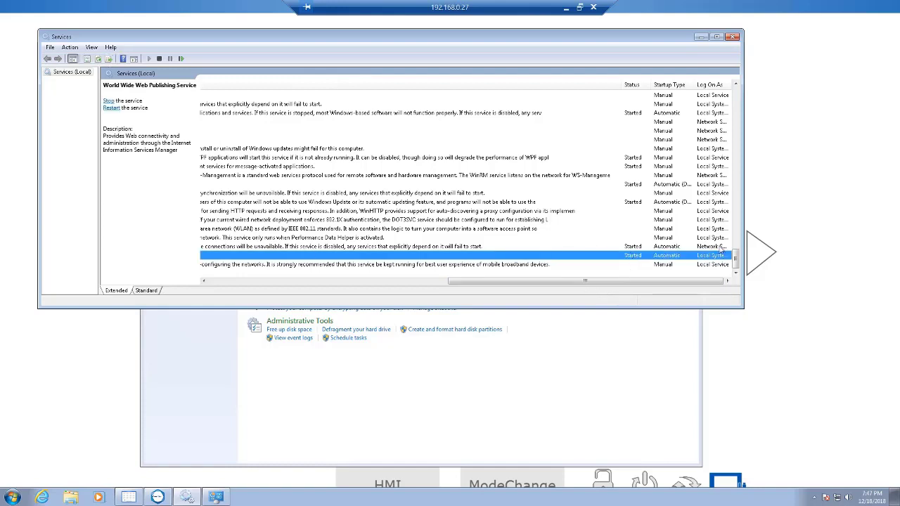
Review the startup type options of the World Wide Web Publishing Service, keep Automatic and accept its properties
{"action": "double_click", "coordinate": [610, 258]}
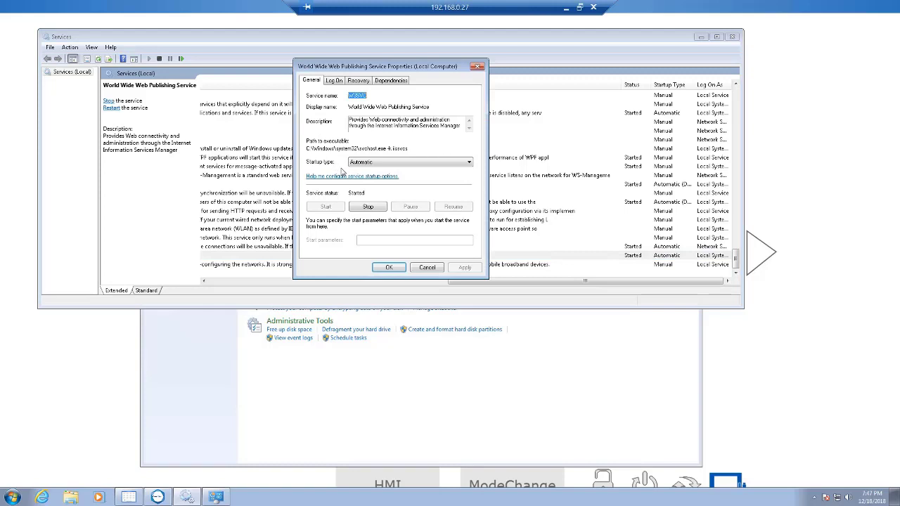
{"action": "left_click", "coordinate": [372, 164]}
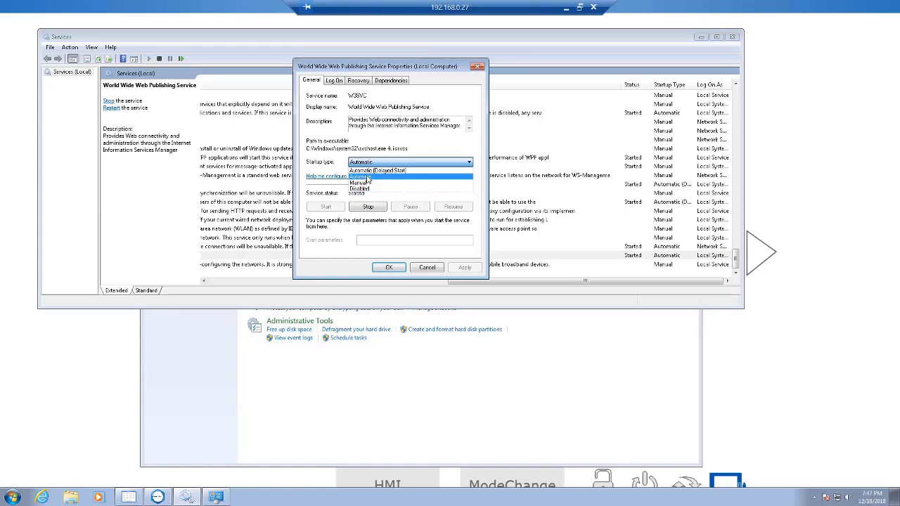
{"action": "left_click", "coordinate": [393, 269]}
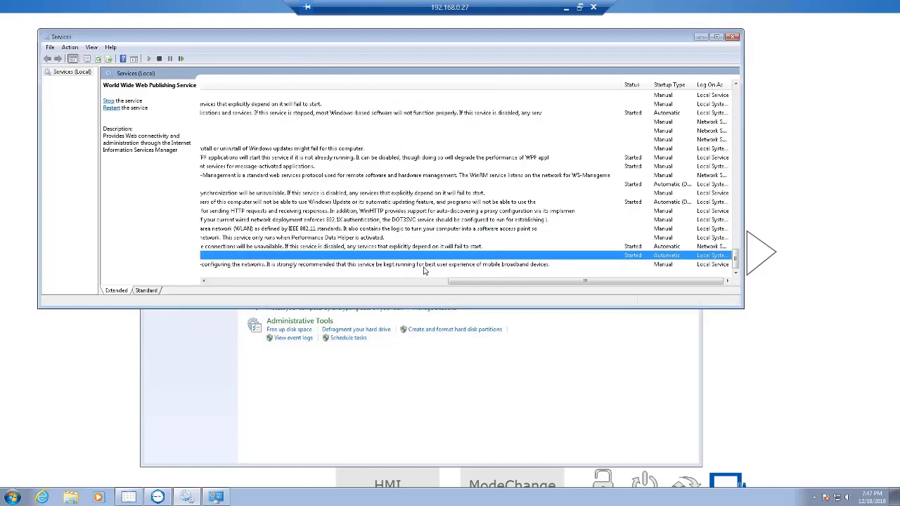
Check Write Filter on the Launcher1 page, allow its programs to make changes, and decline enabling the filter
{"action": "left_click", "coordinate": [747, 362]}
{"action": "left_click", "coordinate": [757, 254]}
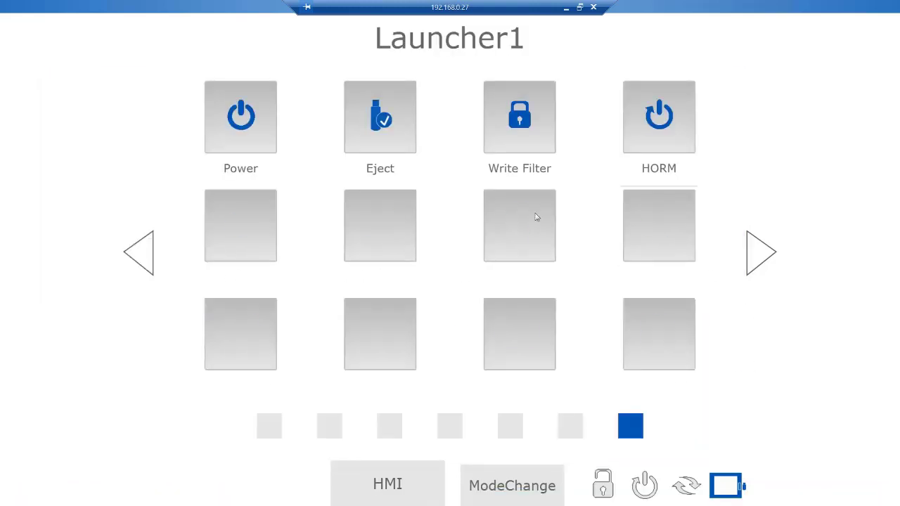
{"action": "left_click", "coordinate": [497, 119]}
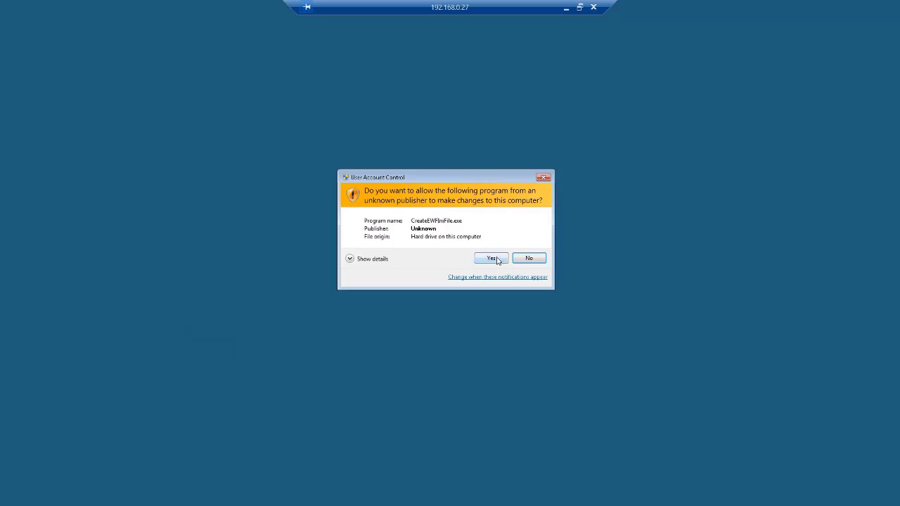
{"action": "left_click", "coordinate": [491, 258]}
{"action": "left_click", "coordinate": [522, 263]}
{"action": "left_click", "coordinate": [518, 107]}
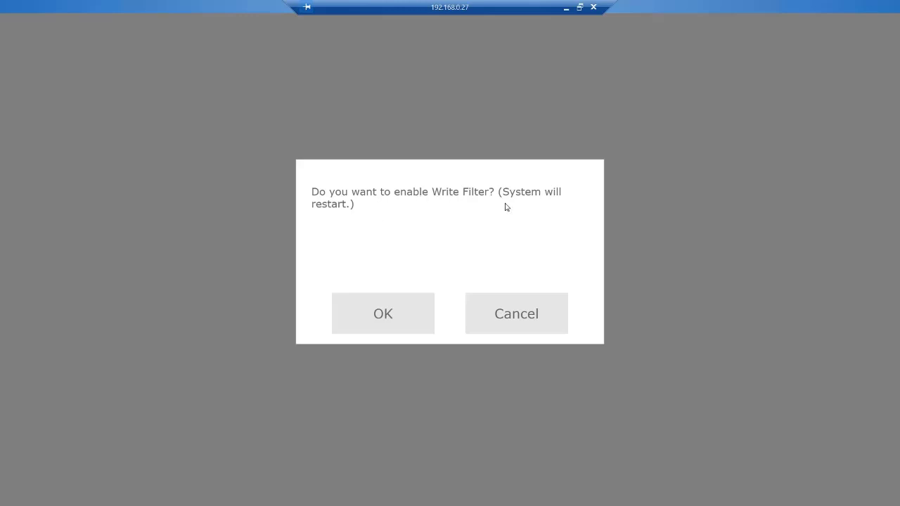
{"action": "left_click", "coordinate": [501, 328]}
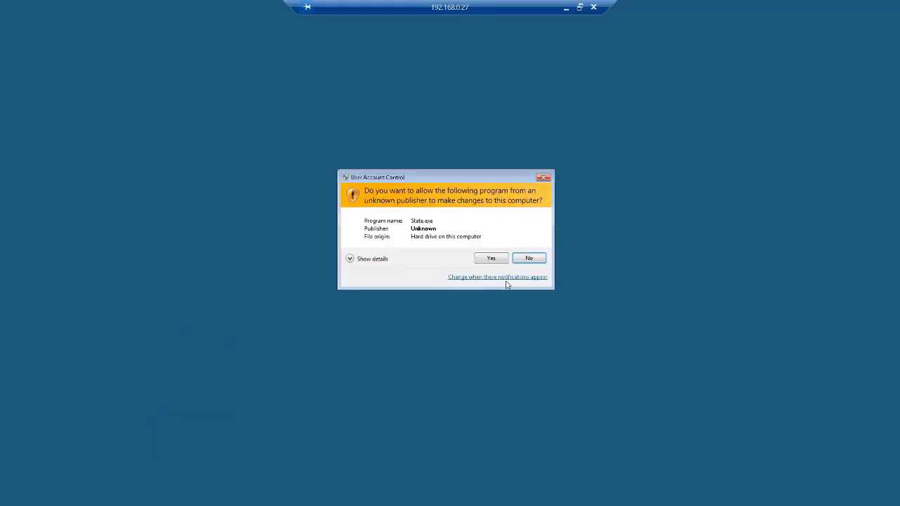
{"action": "left_click", "coordinate": [496, 259]}
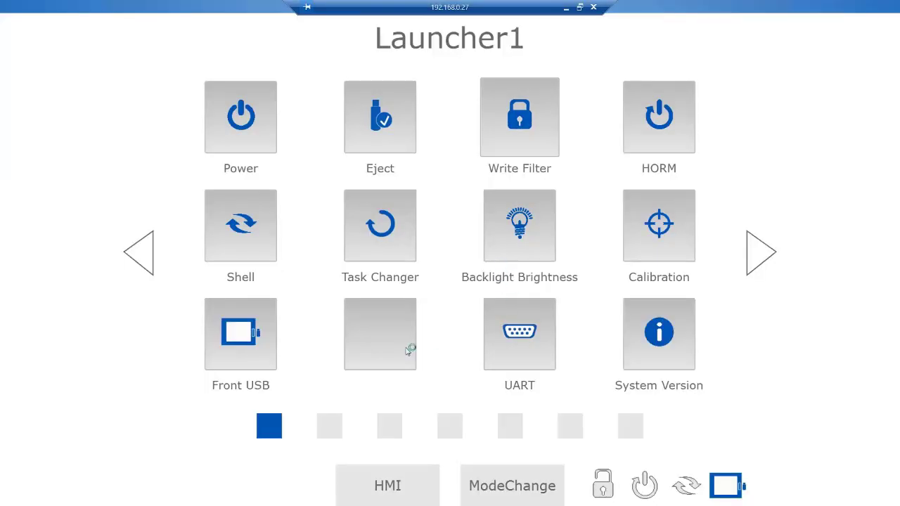
Search the programs for IIS, open Internet Information Services (IIS) Manager to view its home page, and close it
{"action": "key", "text": "super"}
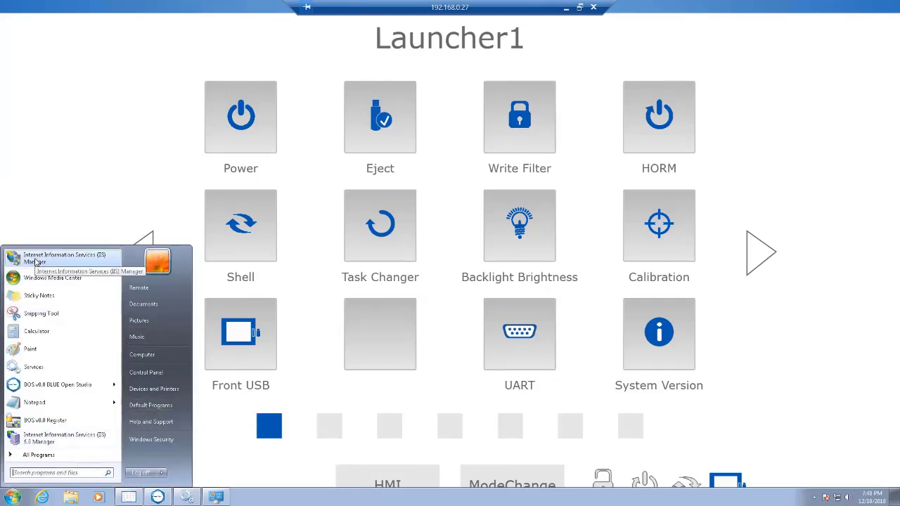
{"action": "left_click", "coordinate": [53, 473]}
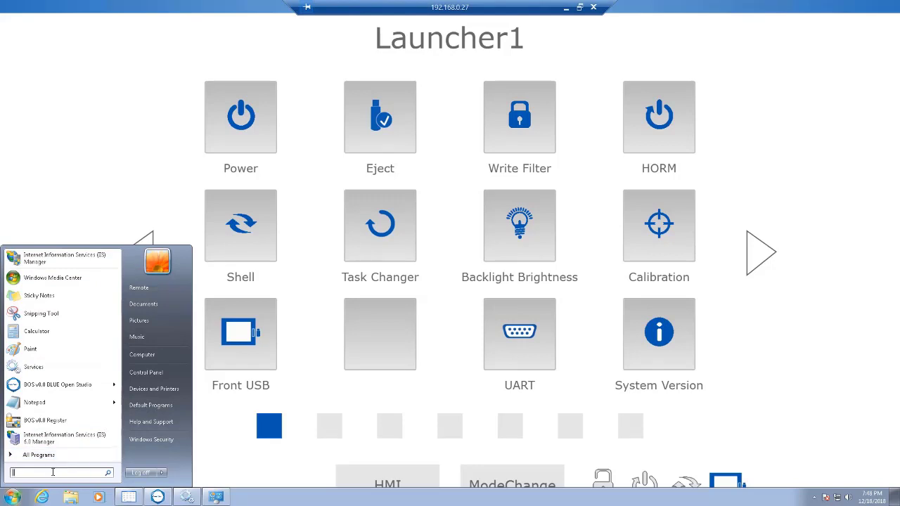
{"action": "type", "text": "IIS"}
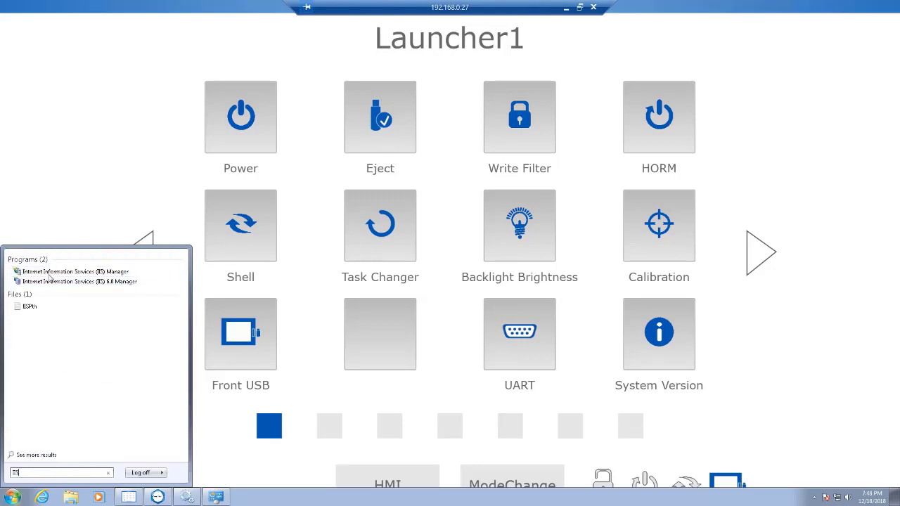
{"action": "left_click", "coordinate": [87, 274]}
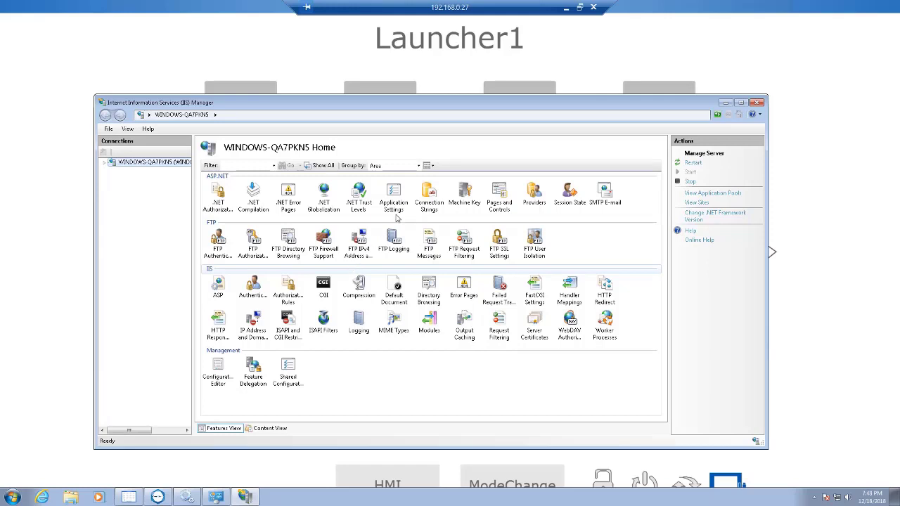
{"action": "left_click", "coordinate": [756, 104]}
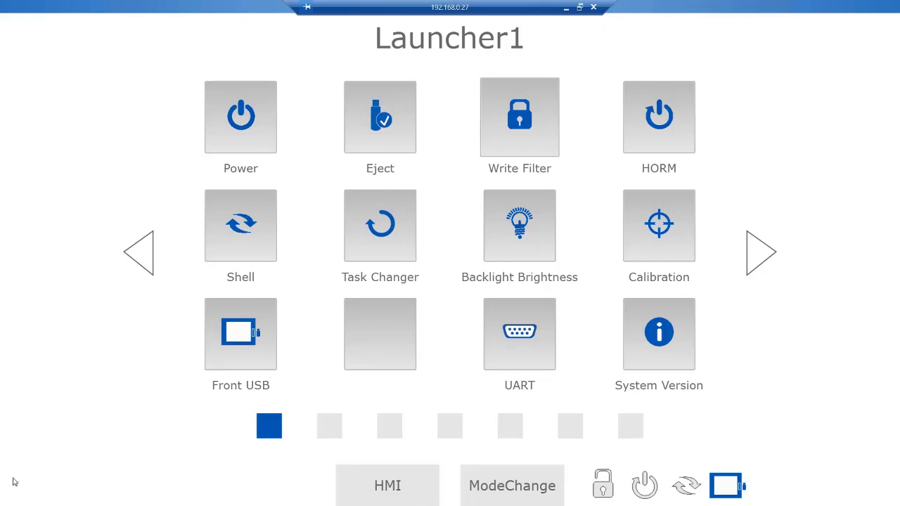
Run MobileAccessSetup from the PFA (D:) drive to view its maintenance options, and quit the setup without changing the installation
{"action": "key", "text": "super"}
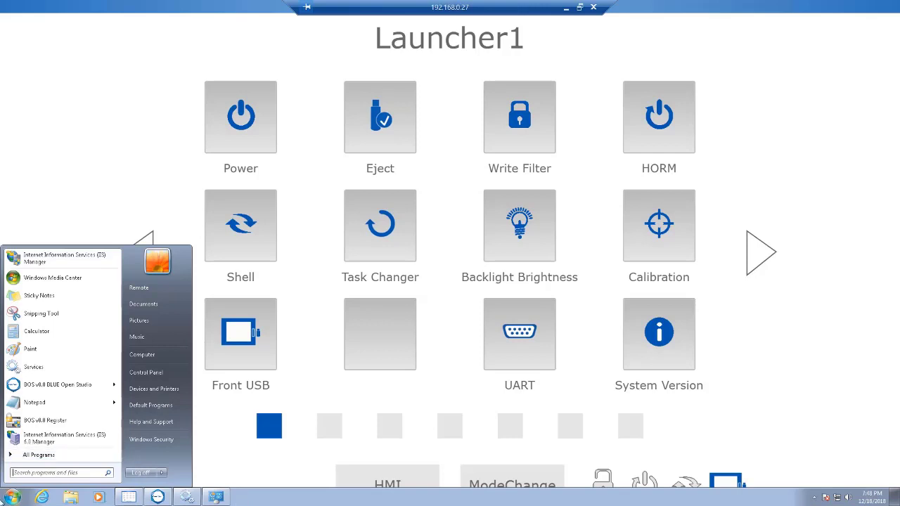
{"action": "left_click", "coordinate": [135, 306]}
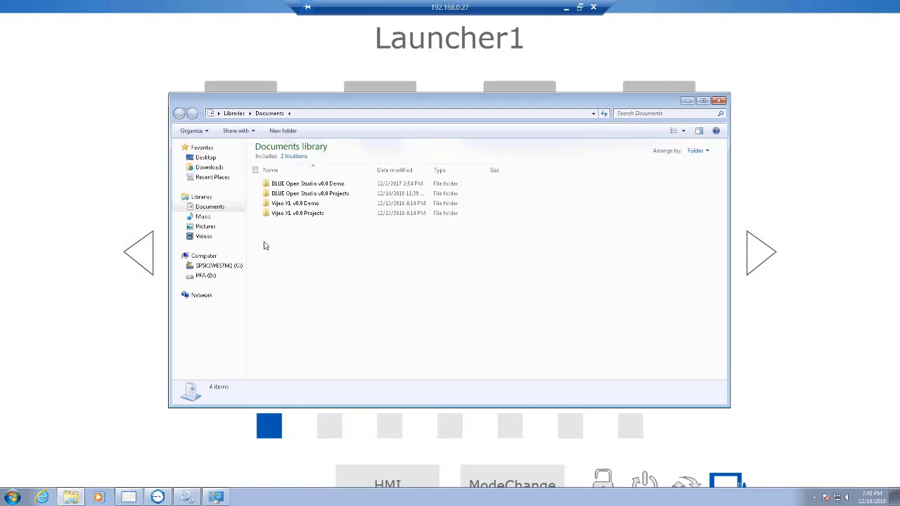
{"action": "left_click", "coordinate": [213, 277]}
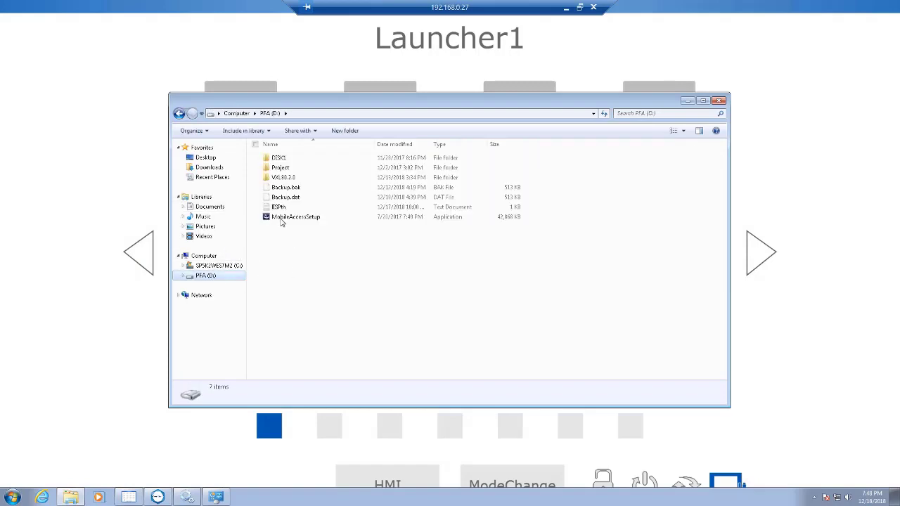
{"action": "left_click", "coordinate": [285, 218]}
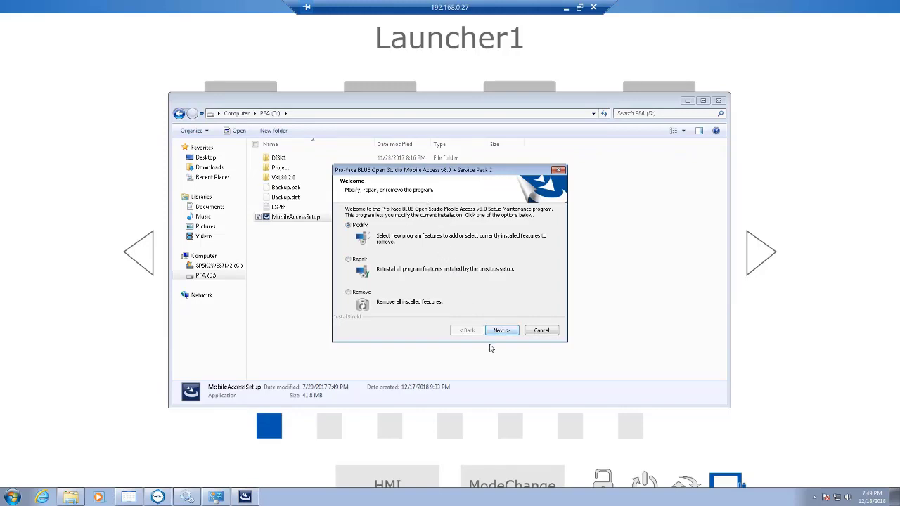
{"action": "left_click", "coordinate": [538, 331]}
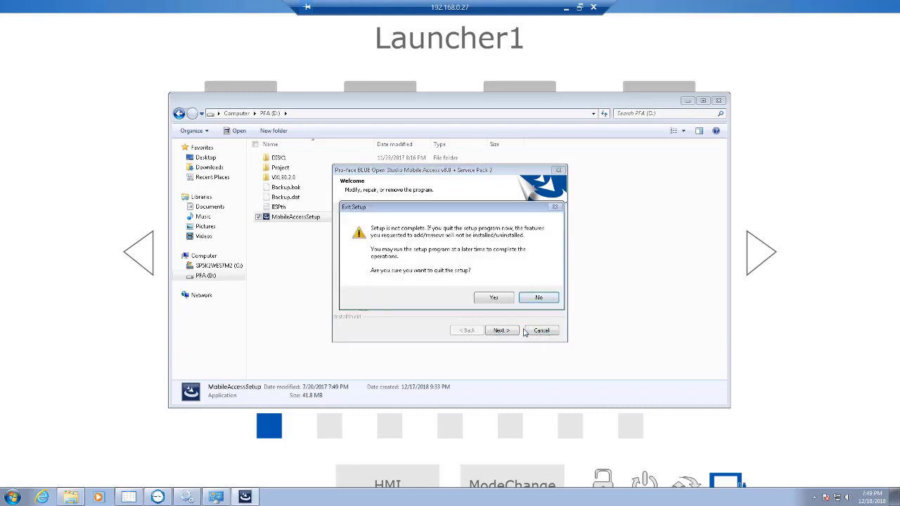
{"action": "left_click", "coordinate": [483, 298]}
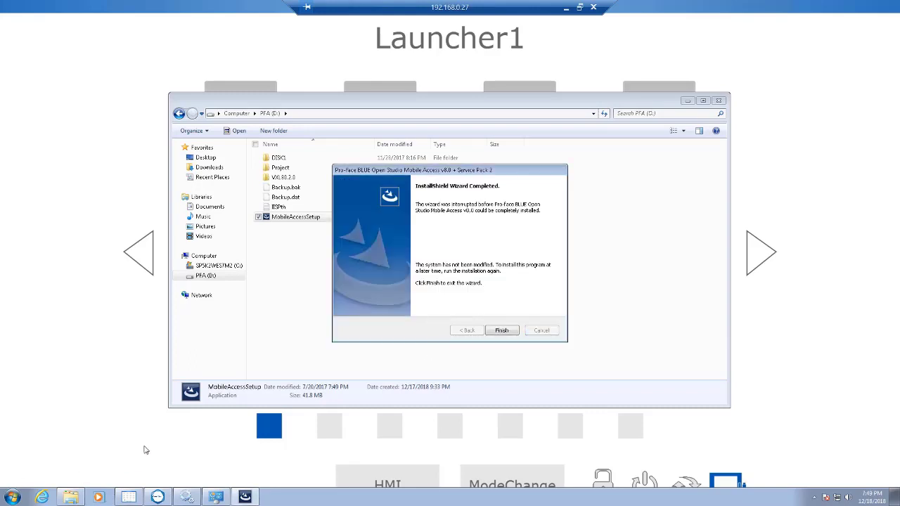
{"action": "left_click", "coordinate": [503, 331]}
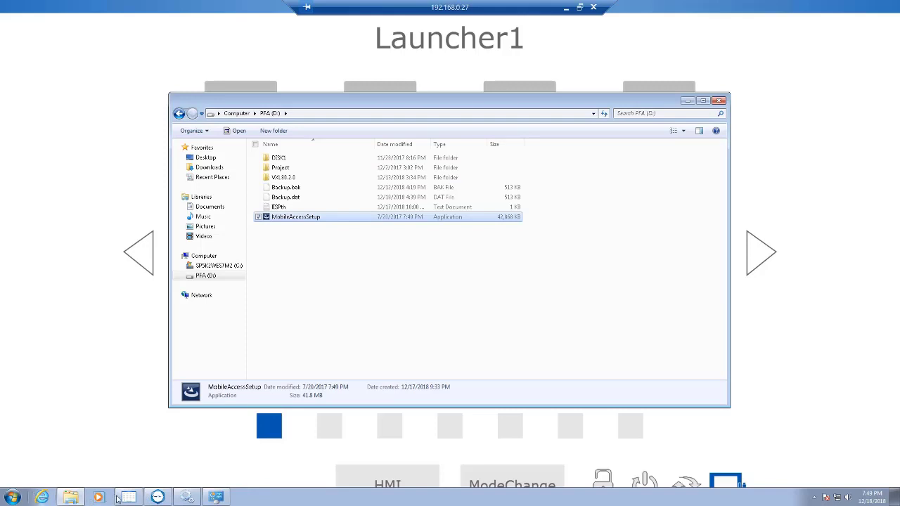
Open Internet Information Services (IIS) Manager, expand the server down to Default Web Site, and examine the folders under BOS80
{"action": "left_click", "coordinate": [12, 497]}
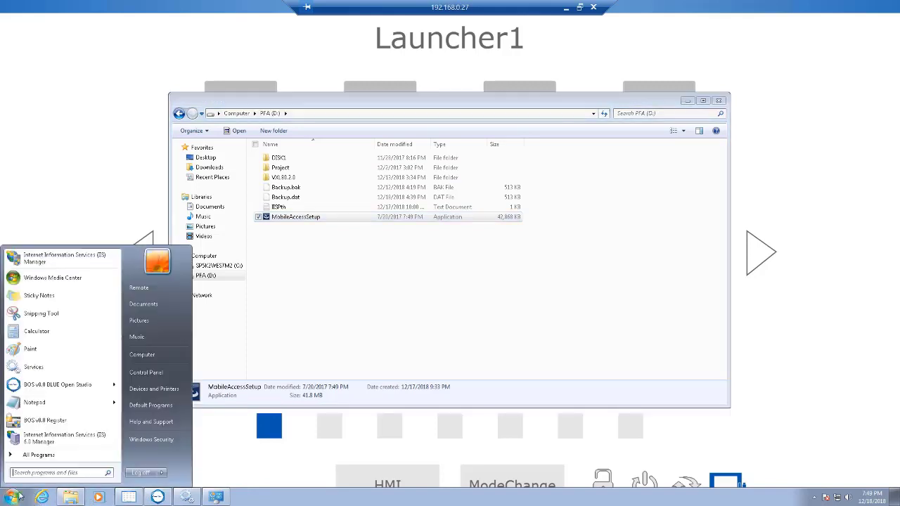
{"action": "left_click", "coordinate": [56, 258]}
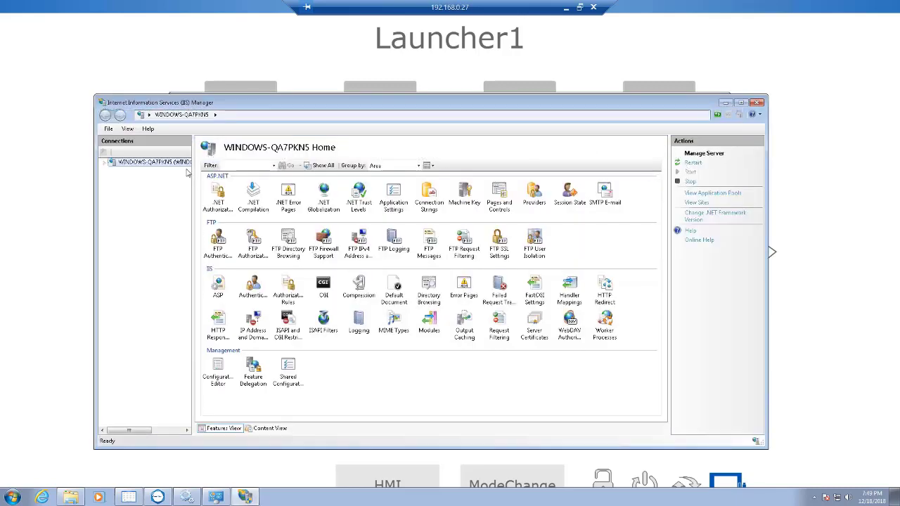
{"action": "left_click", "coordinate": [104, 163]}
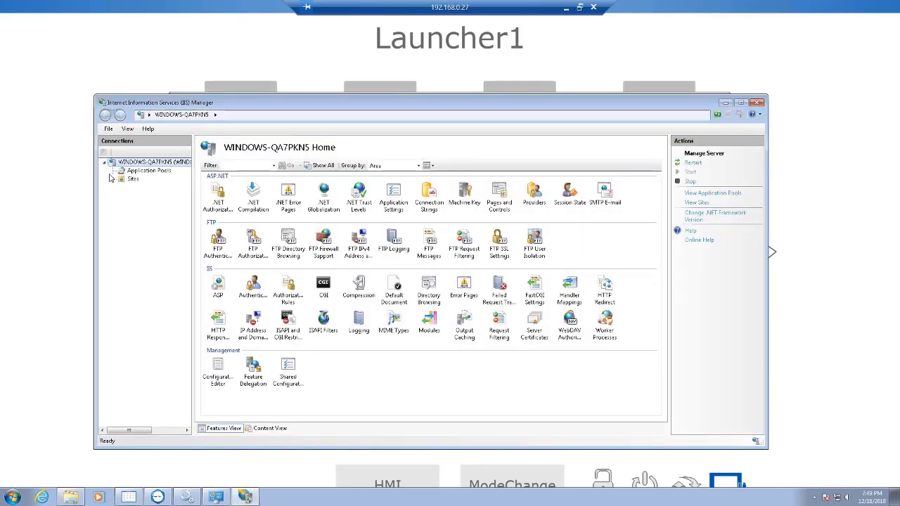
{"action": "left_click", "coordinate": [113, 180]}
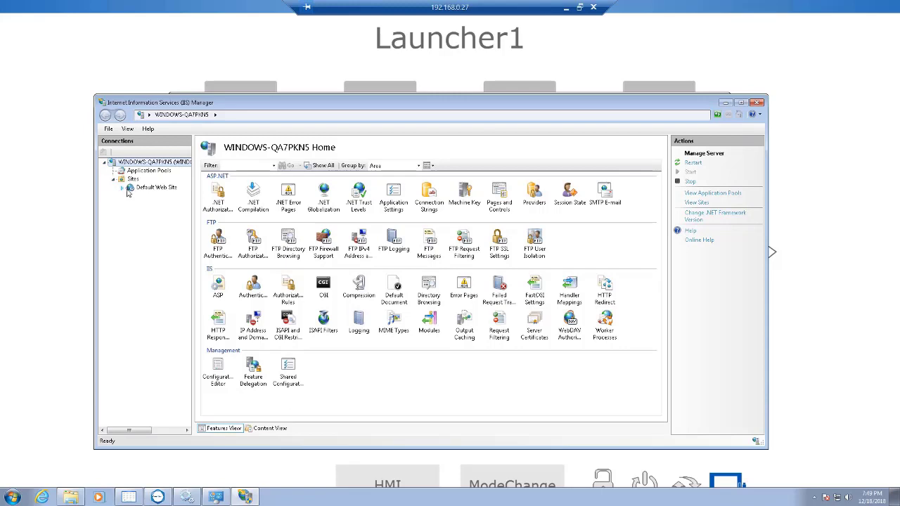
{"action": "left_click", "coordinate": [122, 189]}
{"action": "left_click_drag", "start_coordinate": [151, 204], "coordinate": [147, 211]}
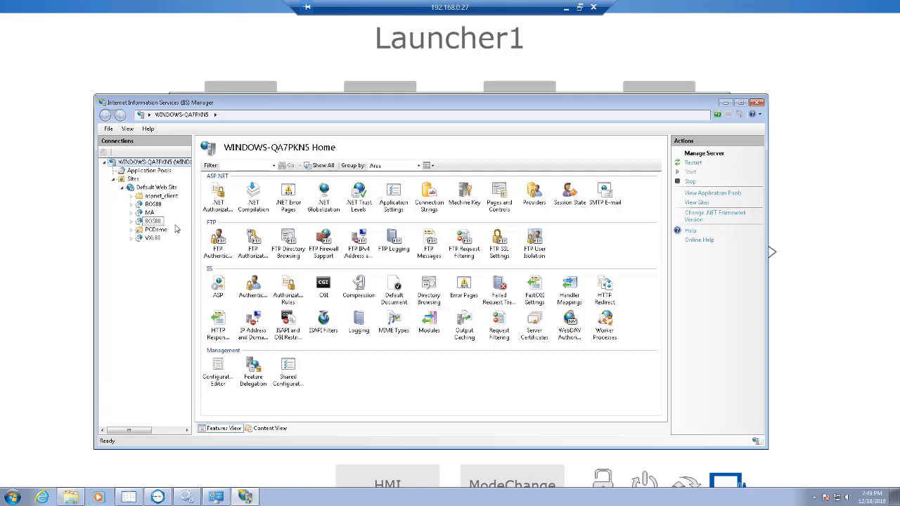
{"action": "left_click", "coordinate": [131, 203]}
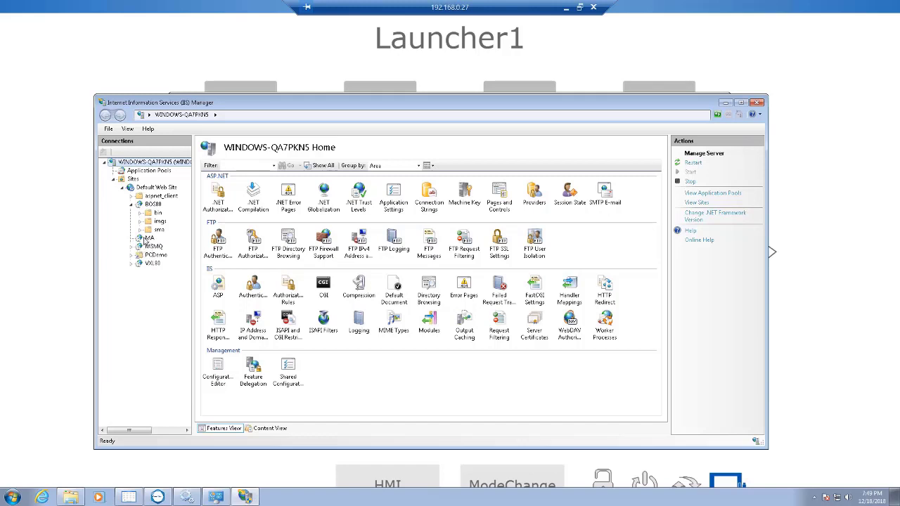
{"action": "left_click", "coordinate": [130, 206]}
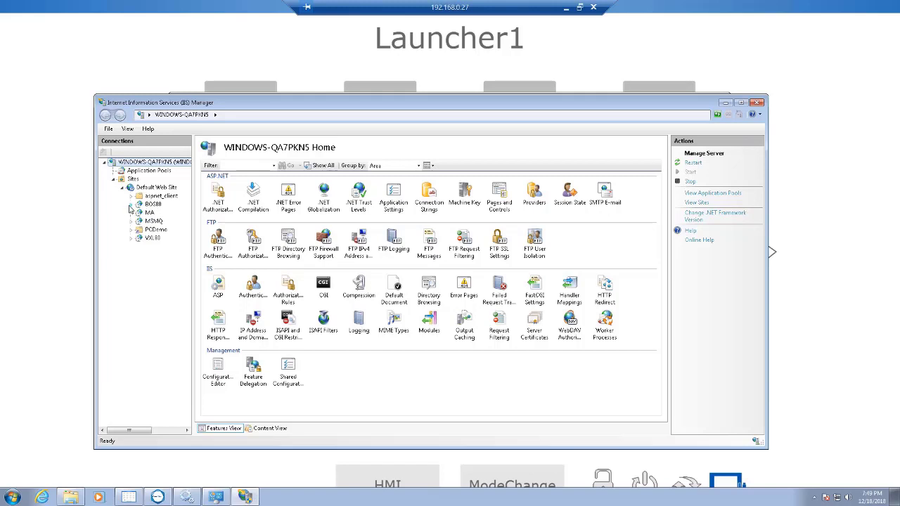
Open the basic settings of Default Web Site and start browsing for its physical path
{"action": "left_click", "coordinate": [152, 188]}
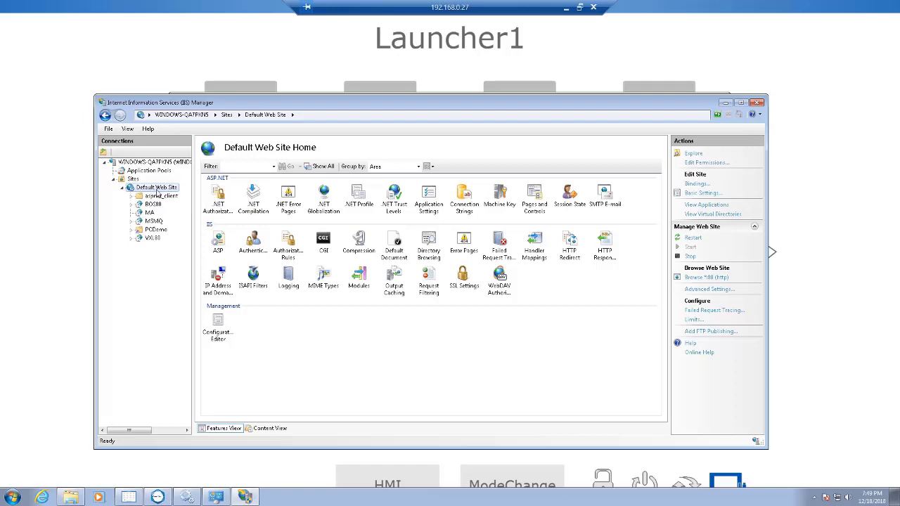
{"action": "left_click", "coordinate": [698, 194]}
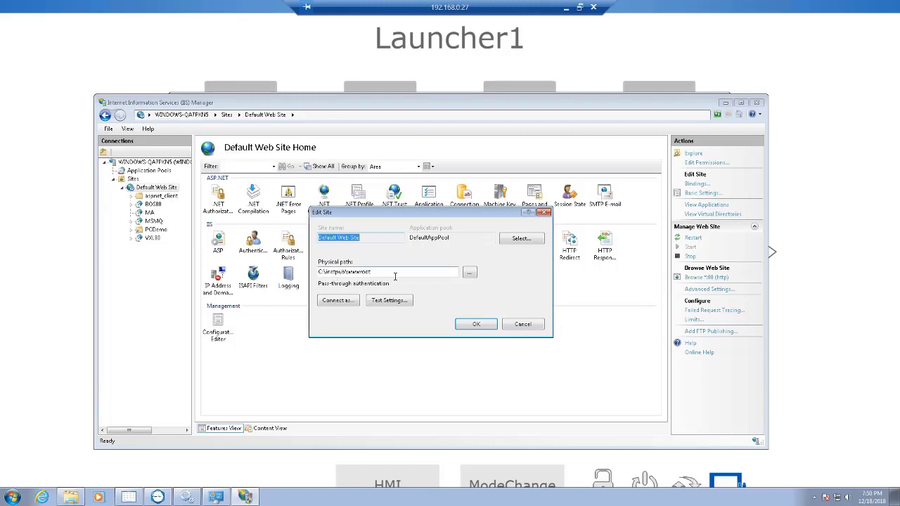
{"action": "left_click", "coordinate": [470, 272]}
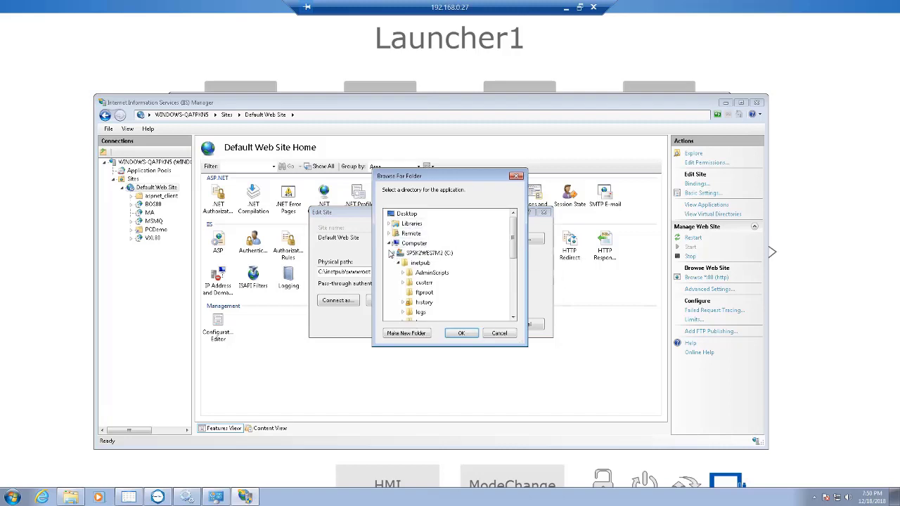
Set the site's physical path to the PCDemo folder in Public Documents under BLUE Open Studio v8.0 Demo, and accept the site settings
{"action": "left_click", "coordinate": [389, 243]}
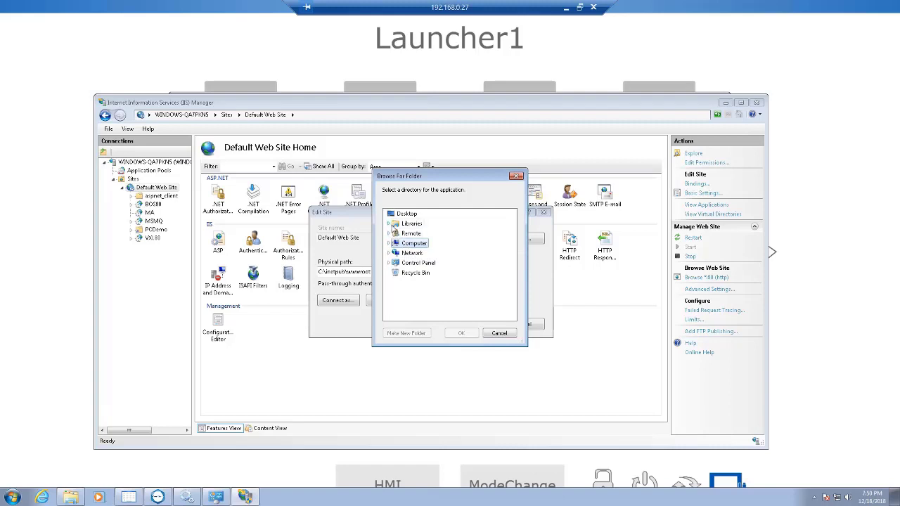
{"action": "left_click", "coordinate": [389, 224]}
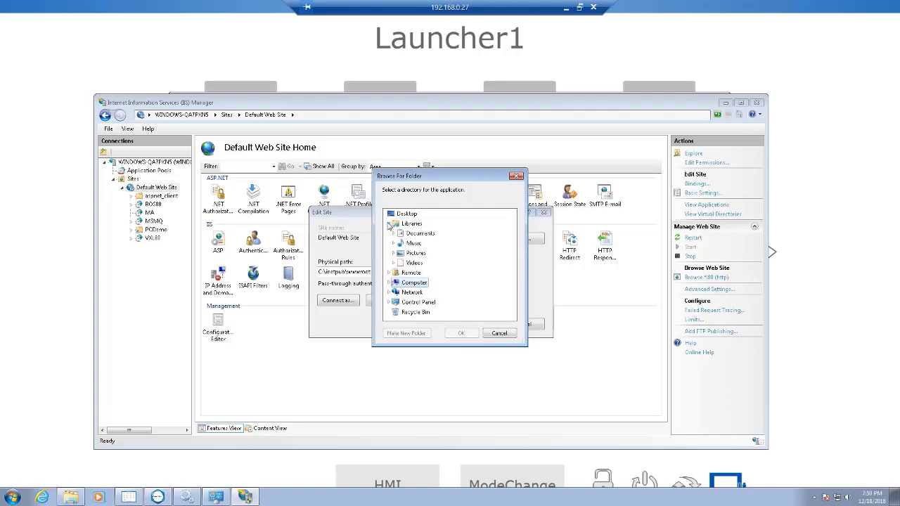
{"action": "left_click", "coordinate": [416, 285]}
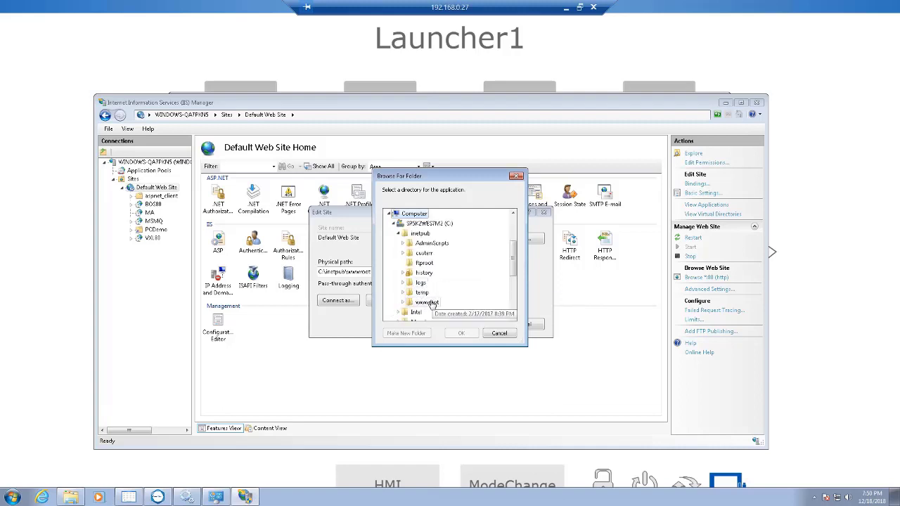
{"action": "scroll", "coordinate": [432, 303], "scroll_direction": "down", "scroll_amount": 6}
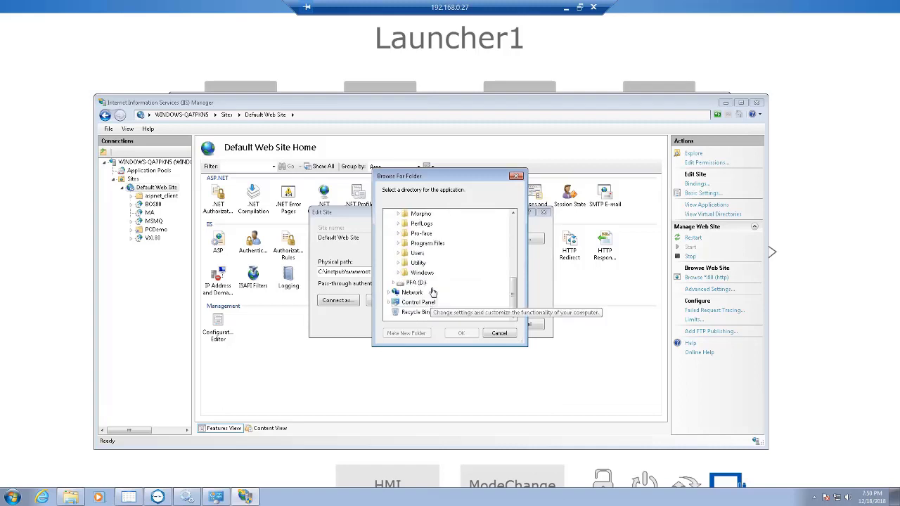
{"action": "left_click", "coordinate": [419, 255]}
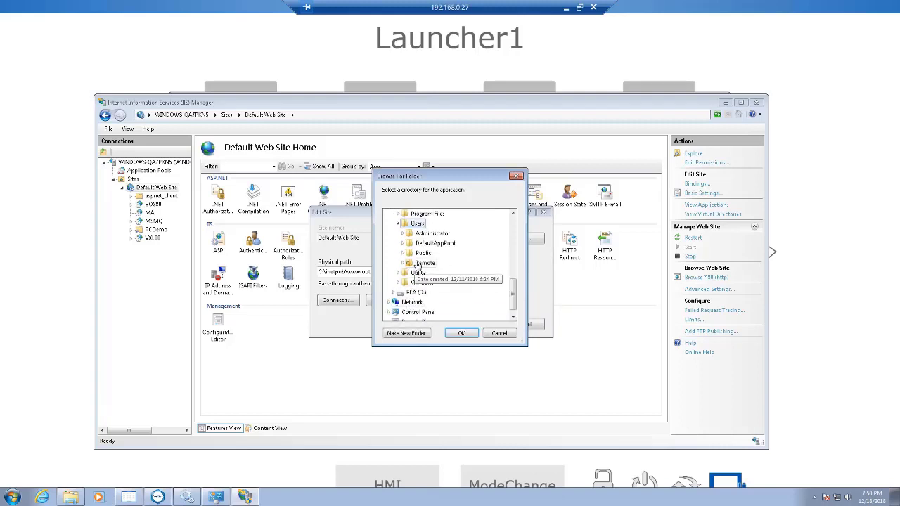
{"action": "left_click", "coordinate": [422, 253]}
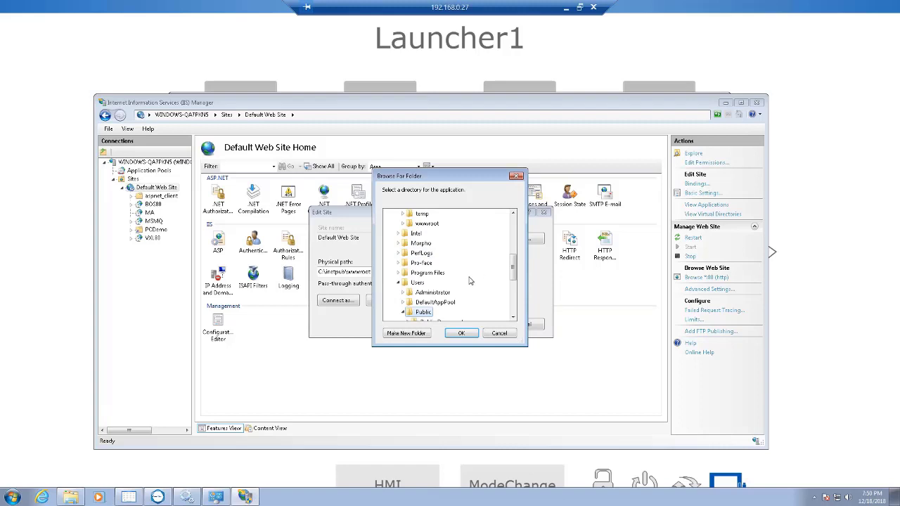
{"action": "left_click", "coordinate": [437, 264]}
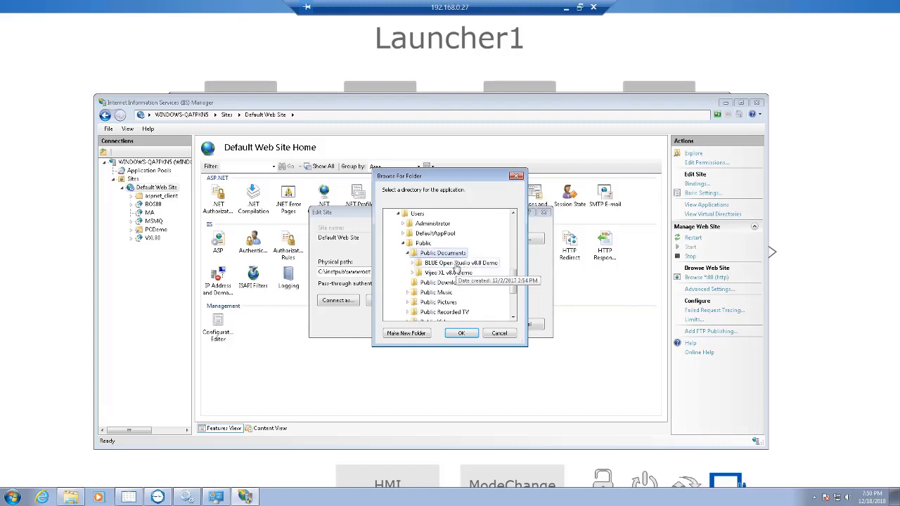
{"action": "left_click", "coordinate": [456, 264]}
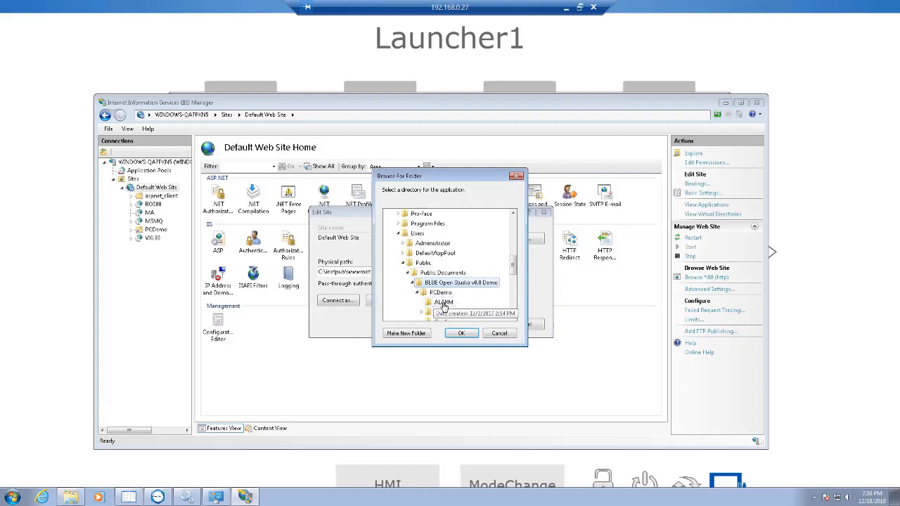
{"action": "left_click", "coordinate": [440, 292]}
{"action": "left_click", "coordinate": [461, 336]}
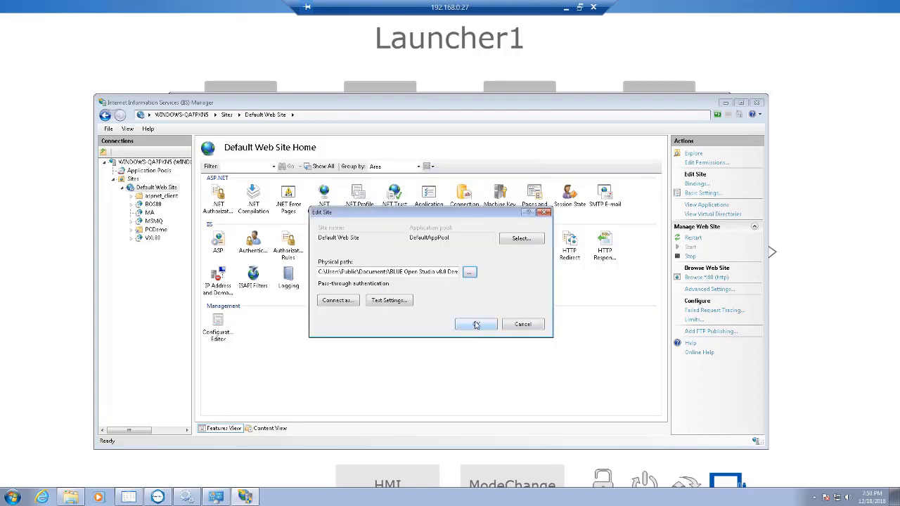
{"action": "left_click", "coordinate": [476, 325]}
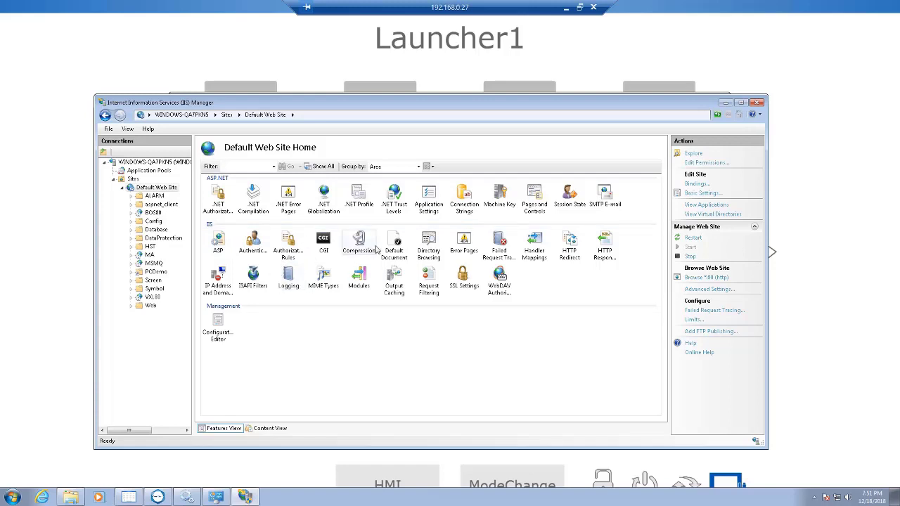
Open MIME Types for Default Web Site, switch to the Technical Reference help, and expand Thin Clients and Mobile Access and its Web section
{"action": "double_click", "coordinate": [324, 279]}
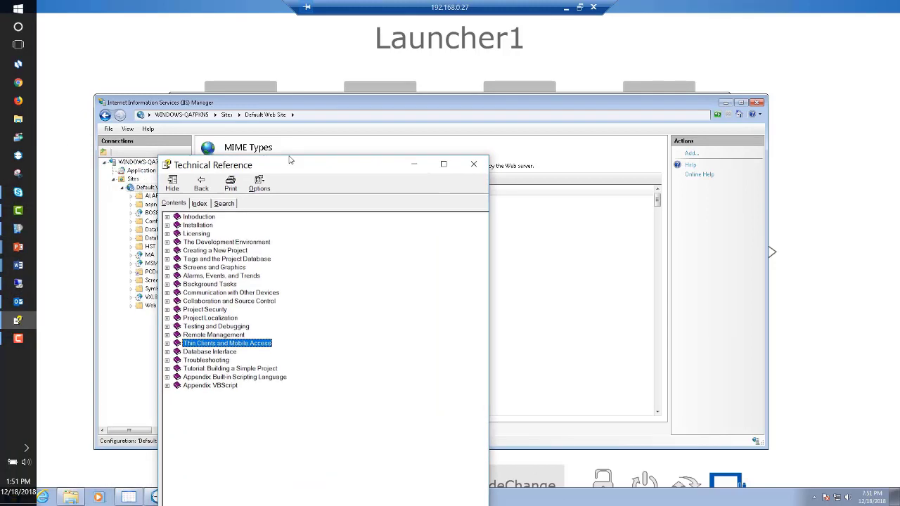
{"action": "left_click_drag", "start_coordinate": [276, 172], "coordinate": [327, 89]}
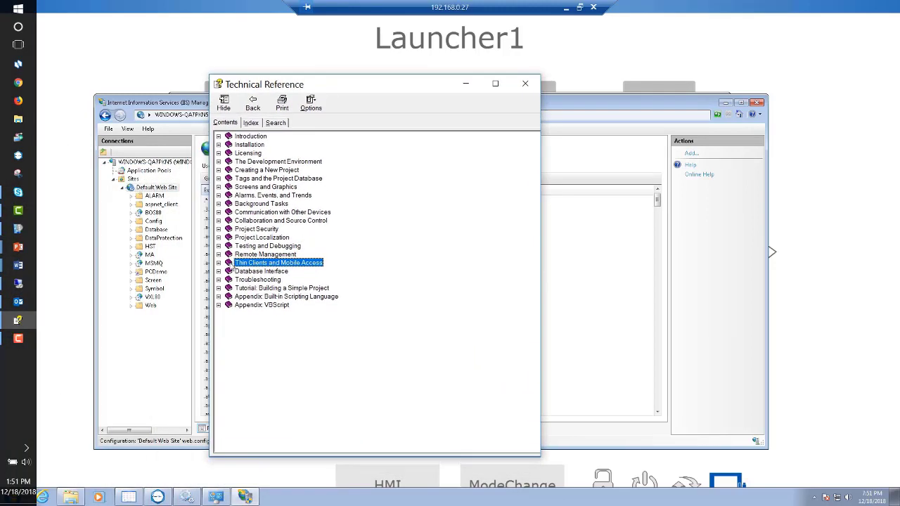
{"action": "left_click", "coordinate": [219, 263]}
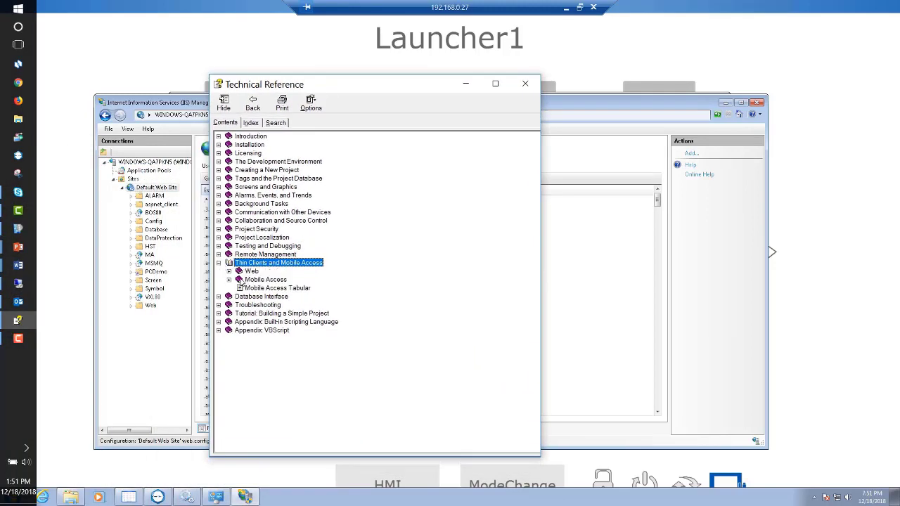
{"action": "left_click", "coordinate": [229, 271]}
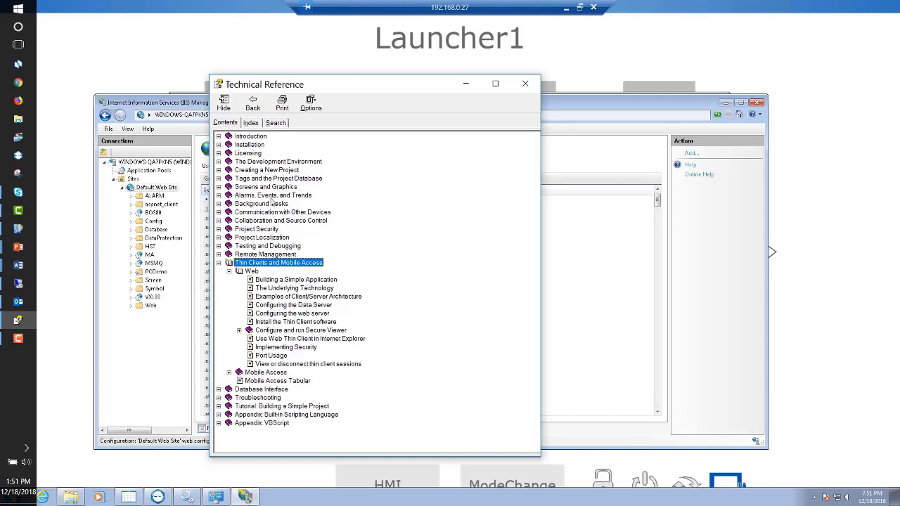
Look up MIME in the Technical Reference index, display the Mobile Access web server add-on for IIS topic, and close the help
{"action": "left_click", "coordinate": [250, 123]}
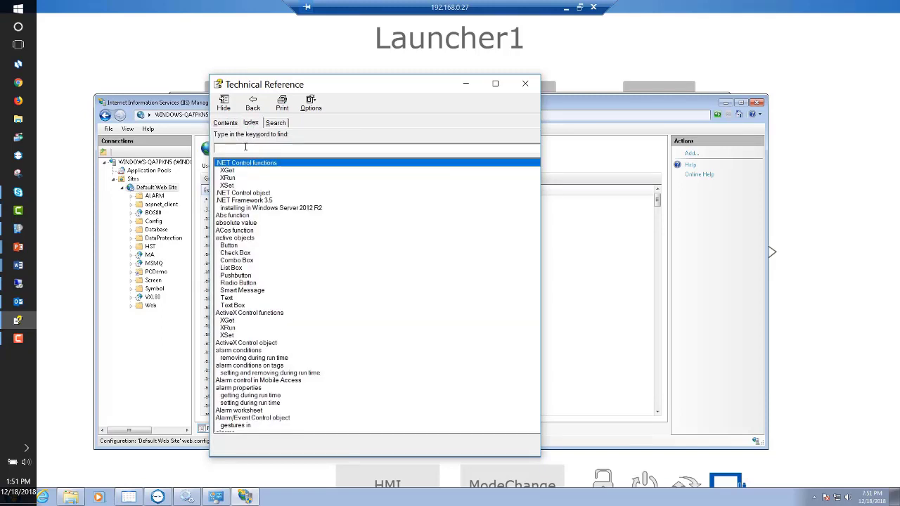
{"action": "type", "text": "MIME"}
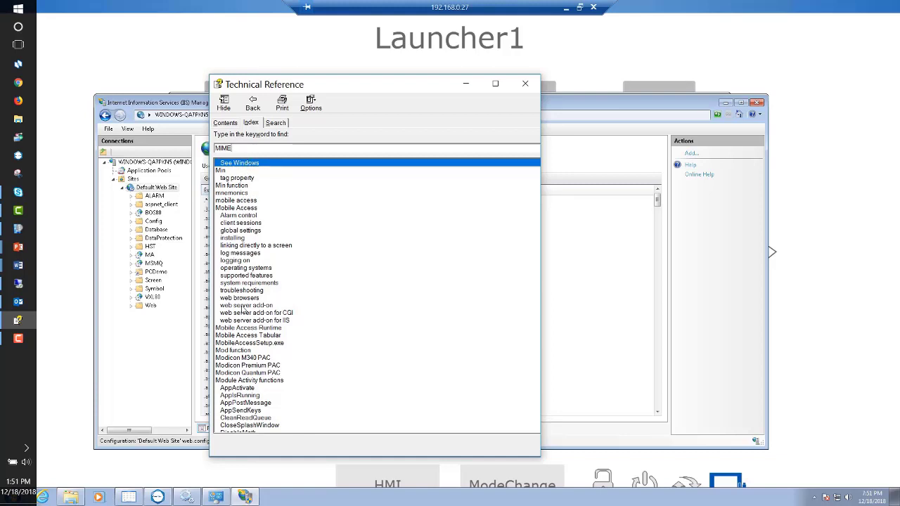
{"action": "left_click", "coordinate": [241, 298]}
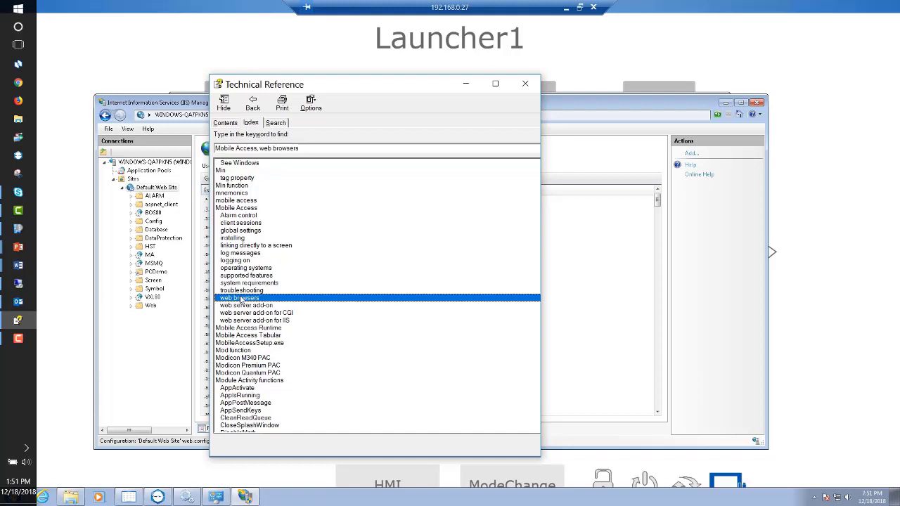
{"action": "double_click", "coordinate": [246, 321]}
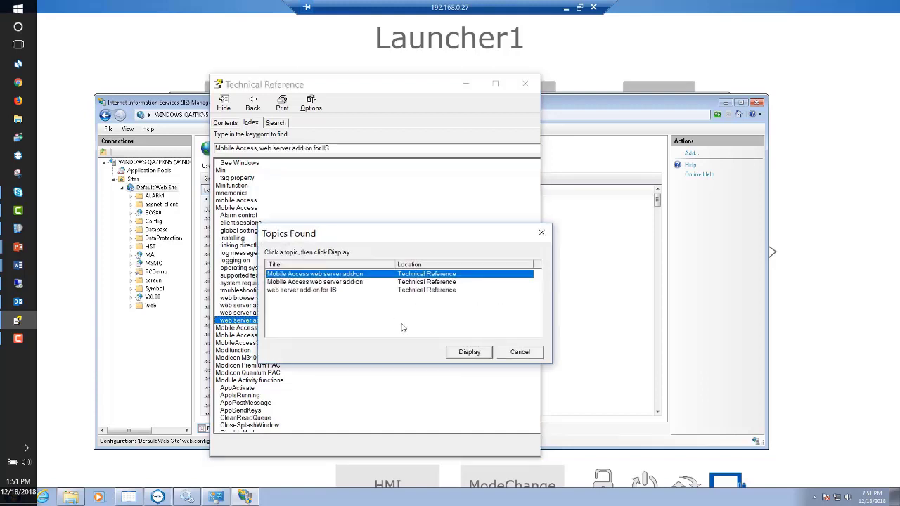
{"action": "left_click", "coordinate": [482, 356]}
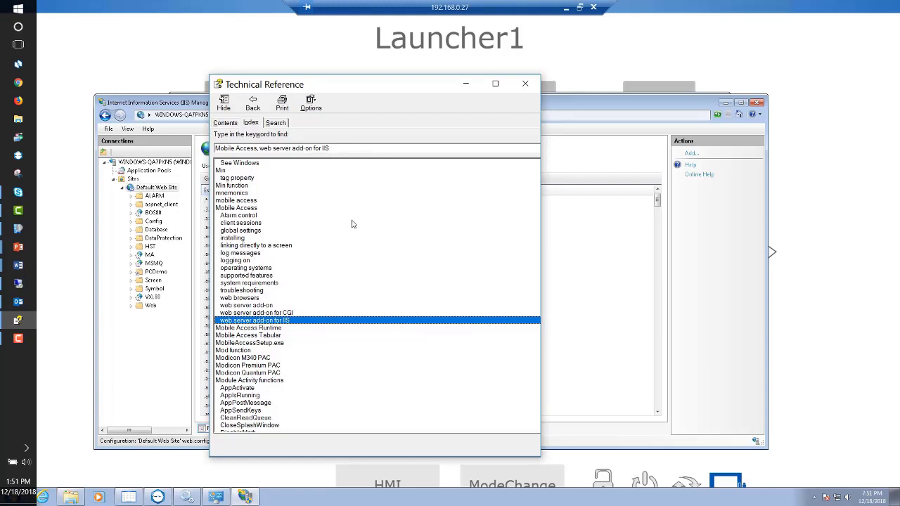
{"action": "left_click", "coordinate": [525, 85]}
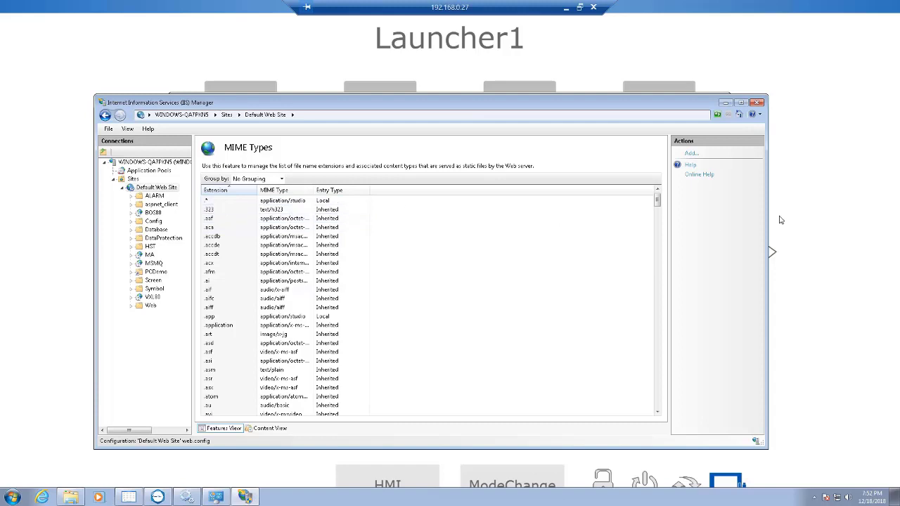
Try to add a MIME type for the file name extension .* with the type application/studio
{"action": "left_click", "coordinate": [694, 153]}
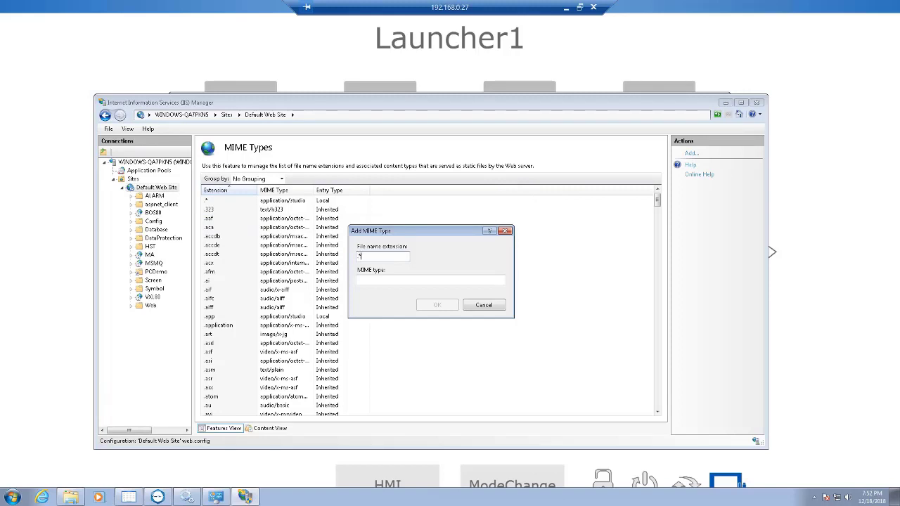
{"action": "left_click", "coordinate": [435, 279]}
{"action": "type", "text": "application/studio"}
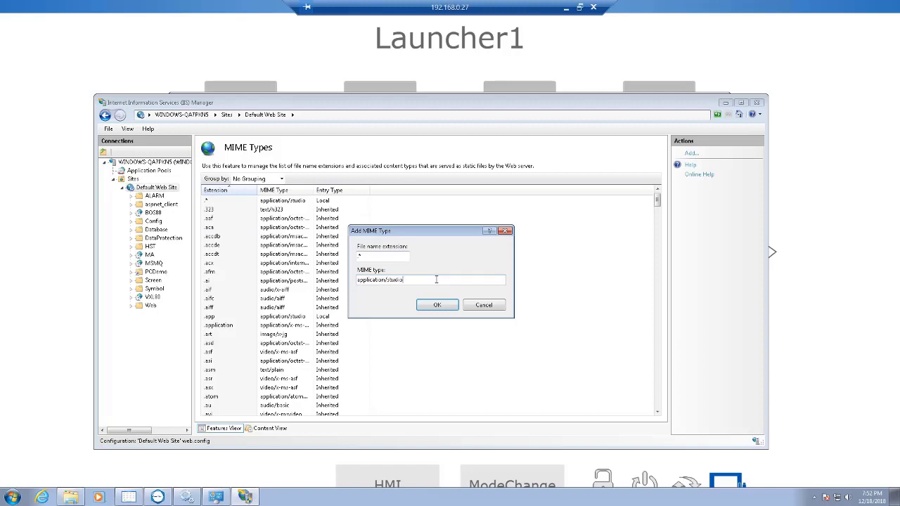
{"action": "left_click", "coordinate": [443, 305]}
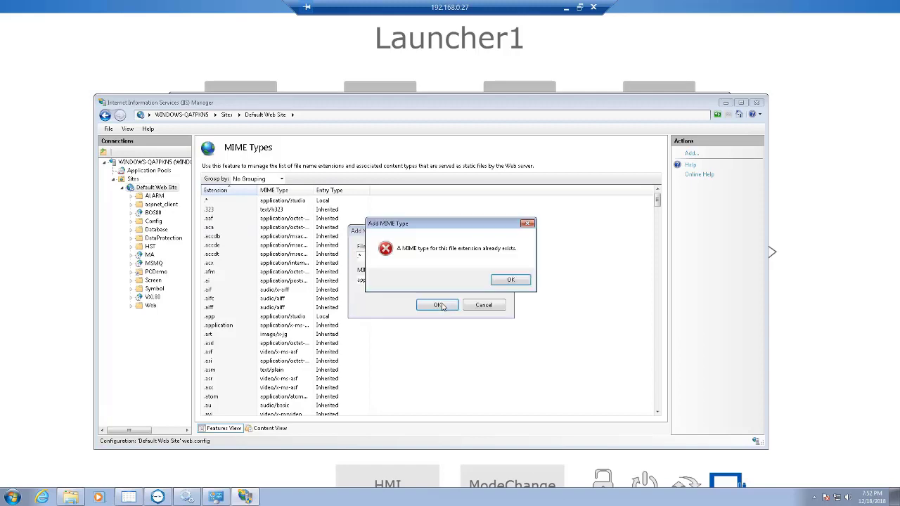
{"action": "left_click", "coordinate": [511, 280]}
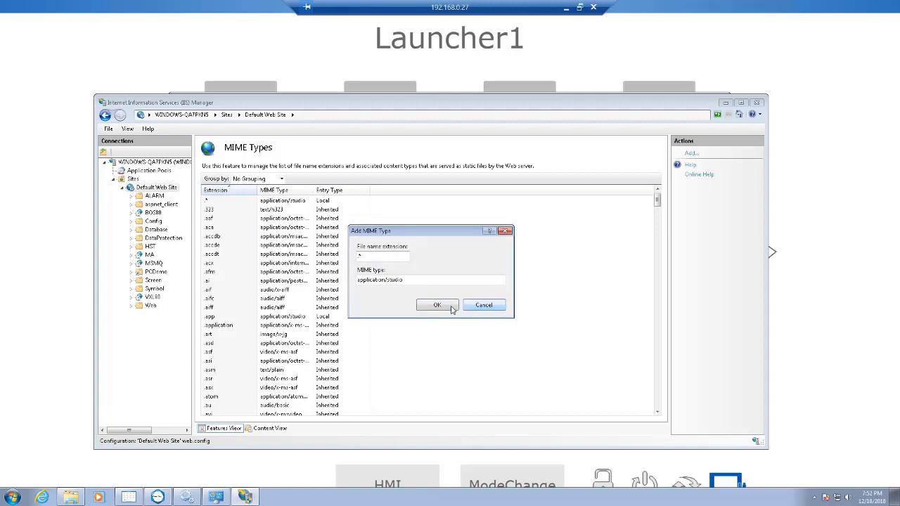
{"action": "left_click", "coordinate": [475, 308]}
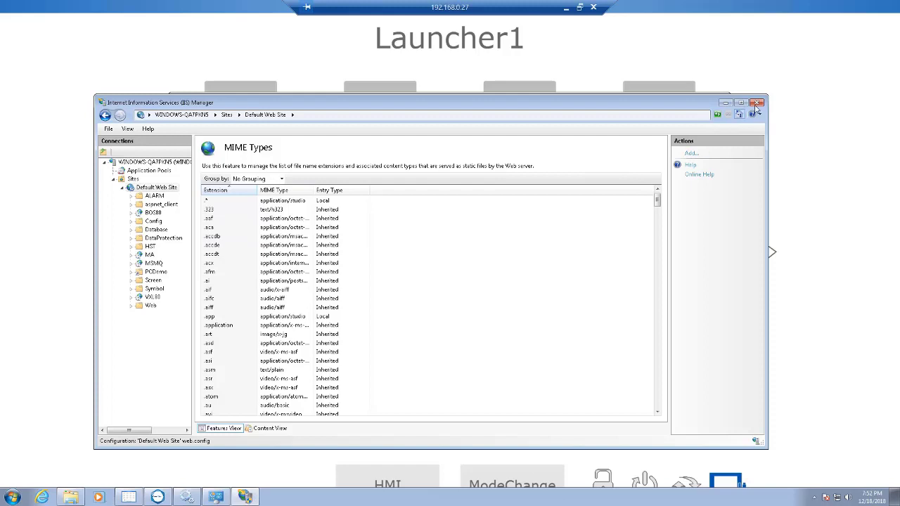
Switch to File Explorer and browse the C drive to the BLUE Open Studio v8.0 Demo folder in Public Documents
{"action": "left_click", "coordinate": [72, 492]}
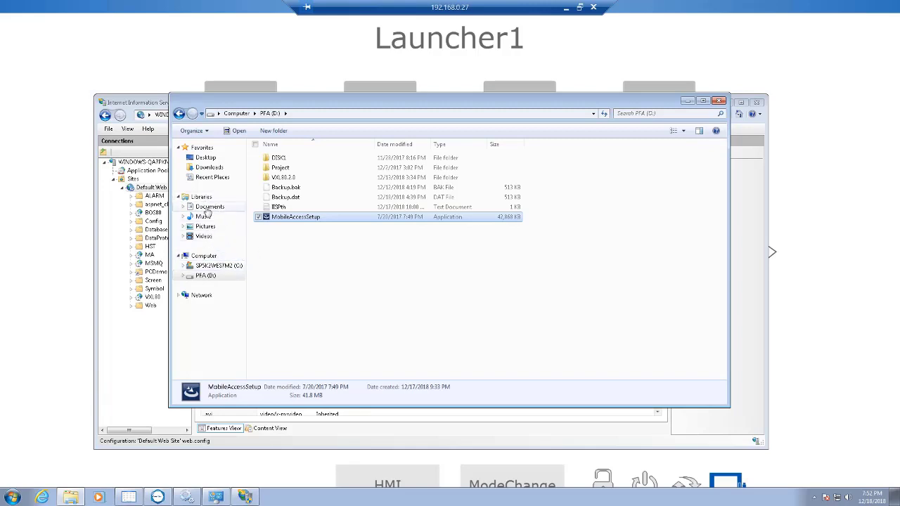
{"action": "left_click", "coordinate": [202, 266]}
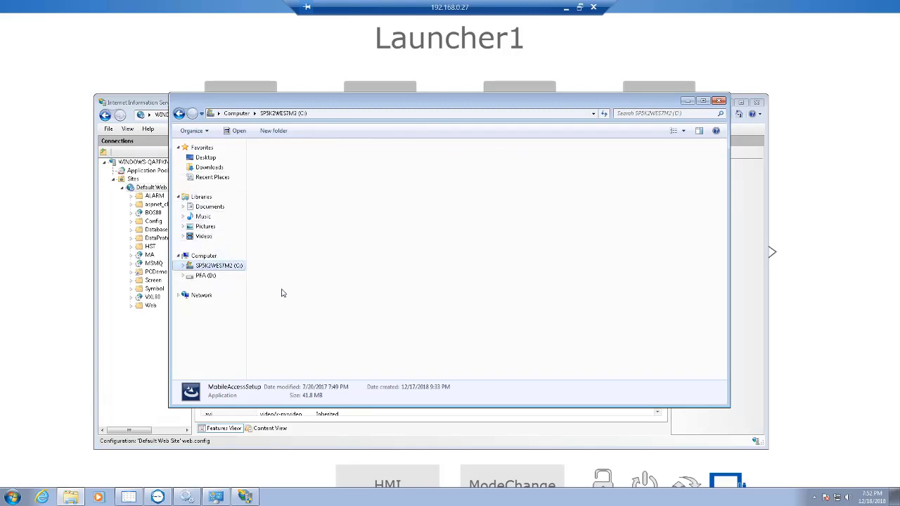
{"action": "key", "text": "Return"}
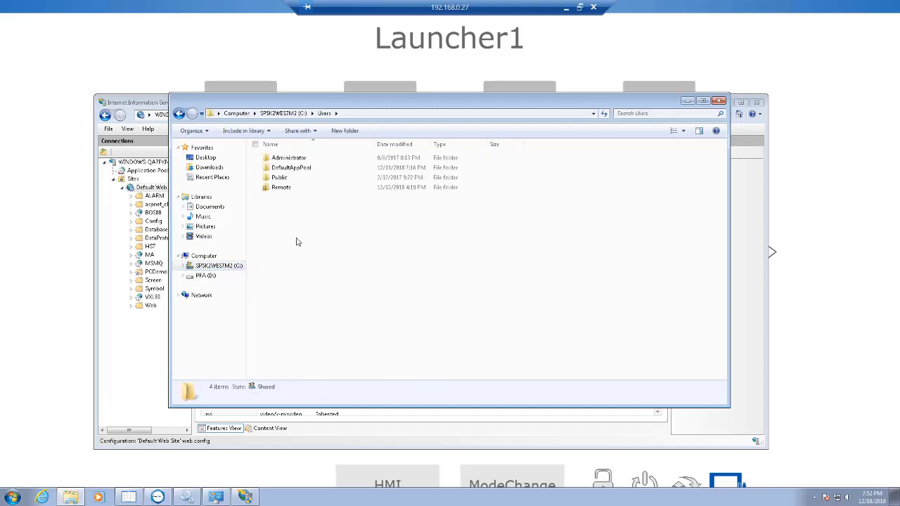
{"action": "double_click", "coordinate": [281, 178]}
{"action": "left_click", "coordinate": [287, 161]}
{"action": "double_click", "coordinate": [287, 160]}
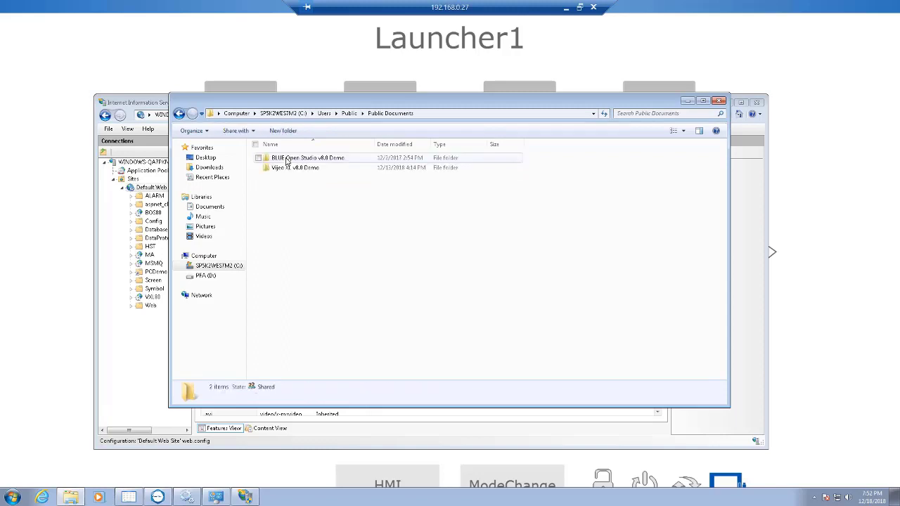
{"action": "double_click", "coordinate": [286, 160]}
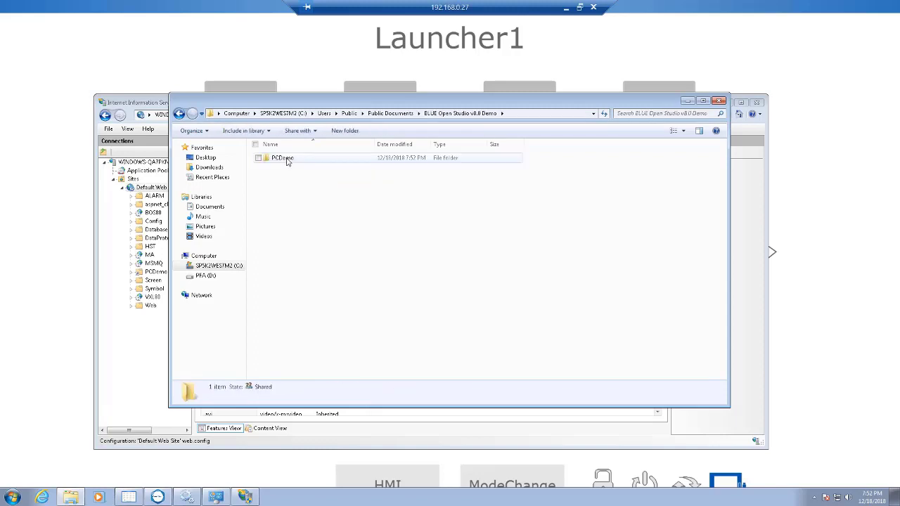
Open the security properties of the PCDemo folder and look through its groups and users
{"action": "left_click", "coordinate": [282, 161]}
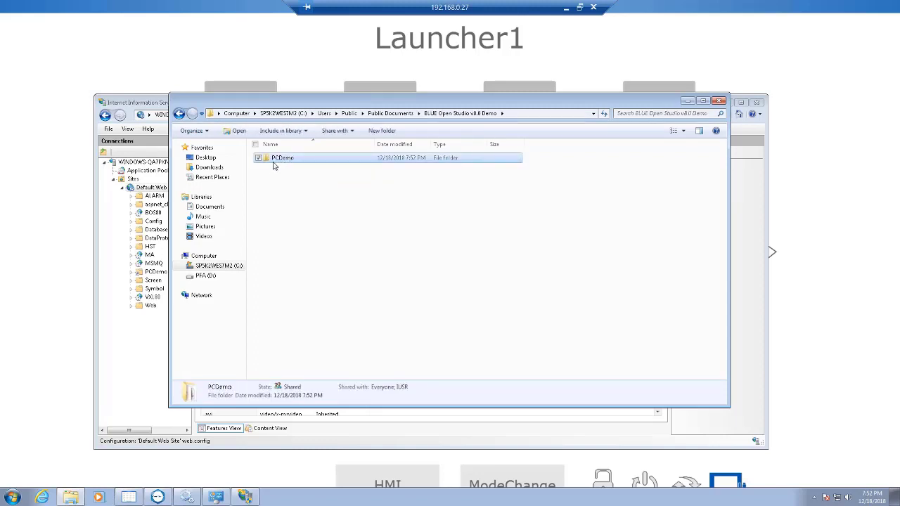
{"action": "right_click", "coordinate": [277, 161]}
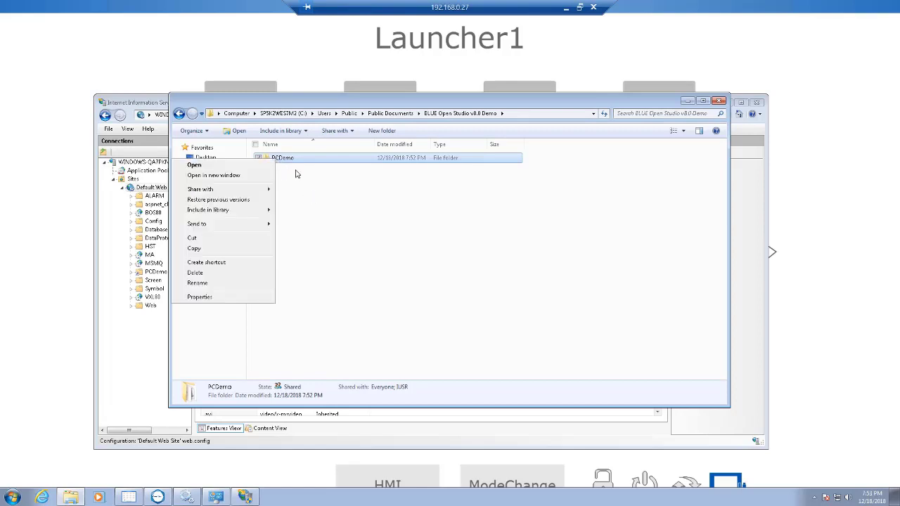
{"action": "mouse_move", "coordinate": [241, 229]}
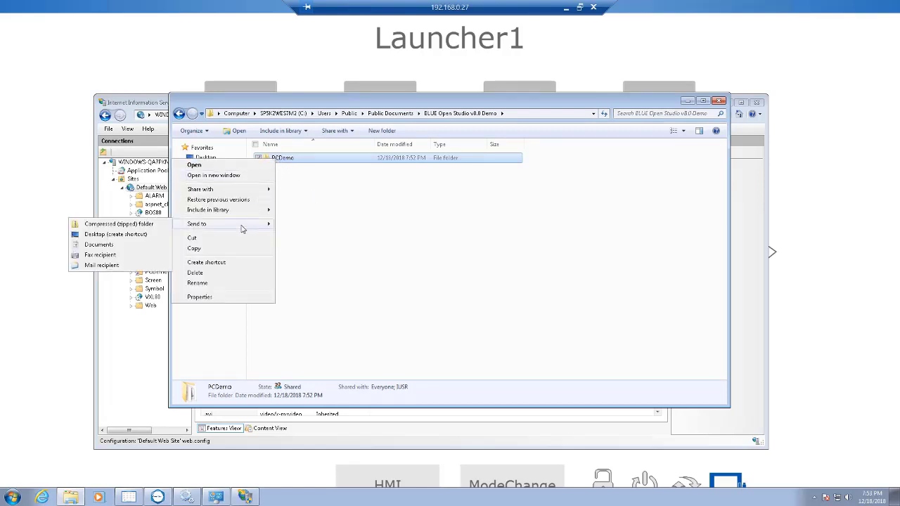
{"action": "left_click", "coordinate": [200, 297]}
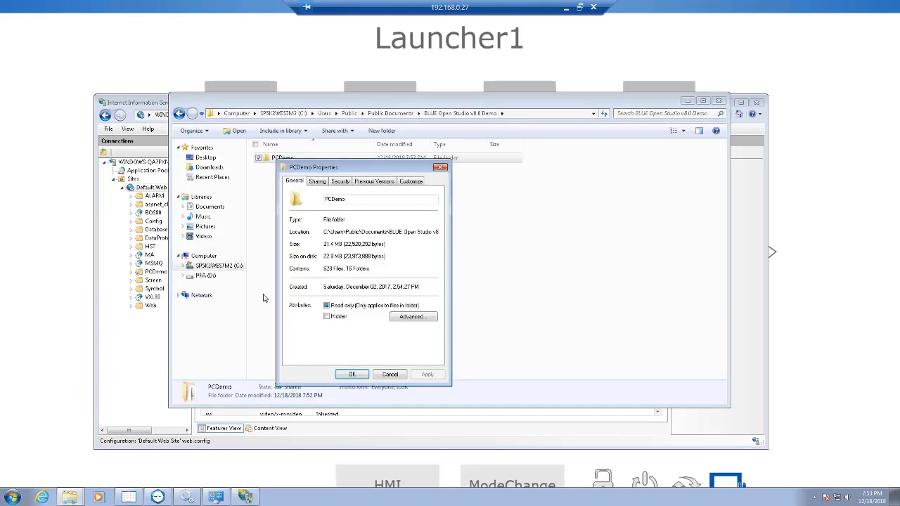
{"action": "left_click", "coordinate": [339, 182]}
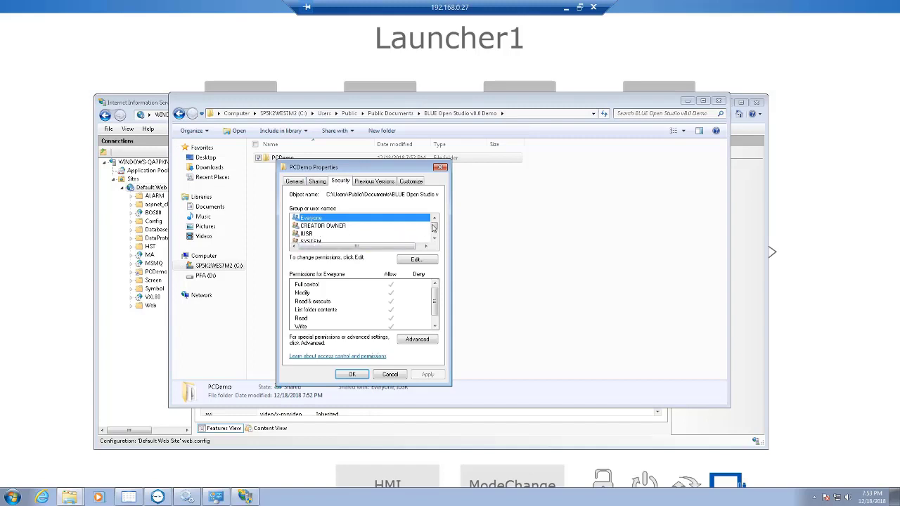
{"action": "scroll", "coordinate": [432, 227], "scroll_direction": "down", "scroll_amount": 2}
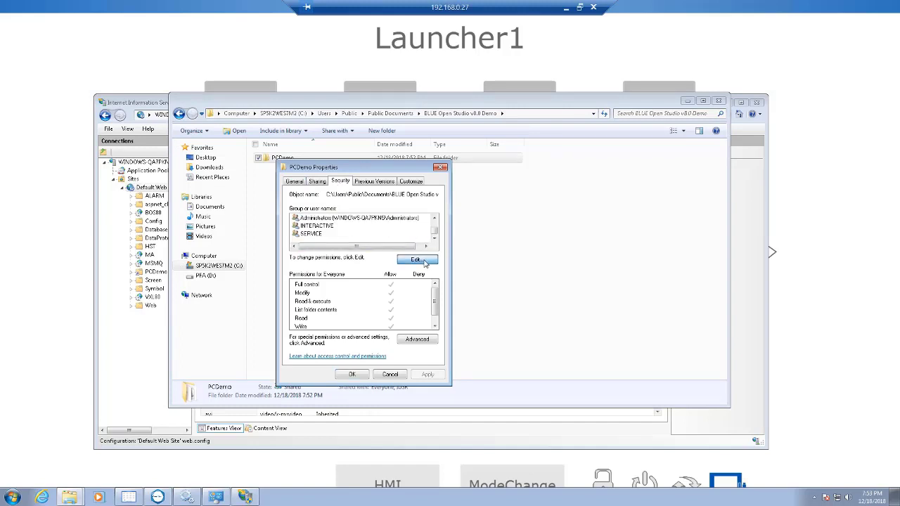
Edit the PCDemo folder's permissions and add the IIS_IUSRS group
{"action": "left_click", "coordinate": [422, 260]}
{"action": "left_click", "coordinate": [388, 308]}
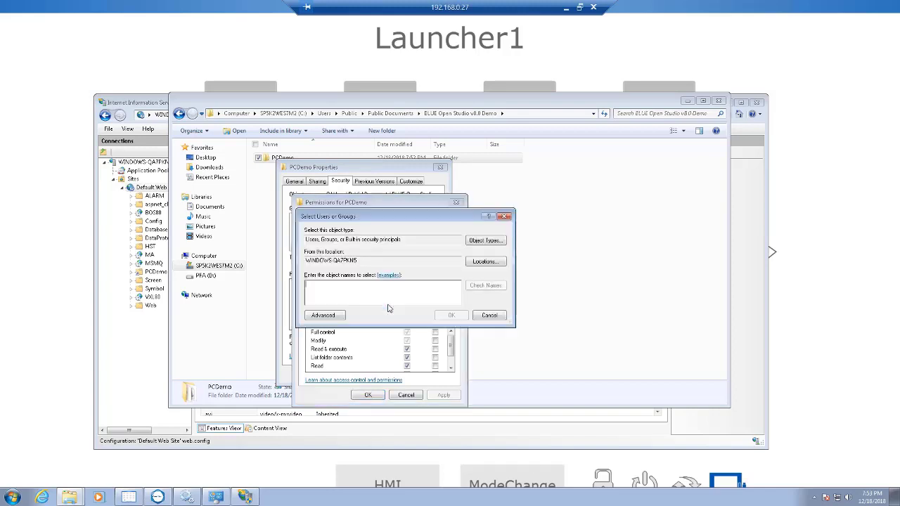
{"action": "type", "text": "IIS_USRS"}
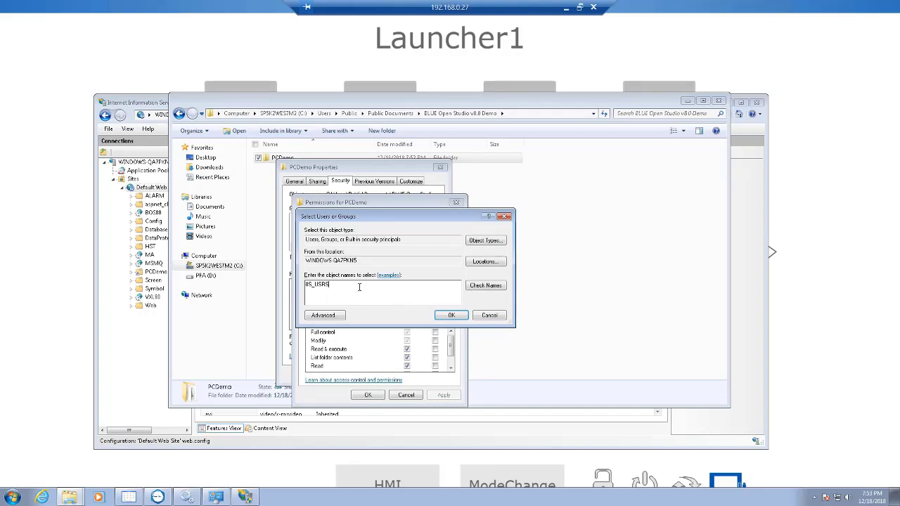
{"action": "left_click", "coordinate": [449, 315]}
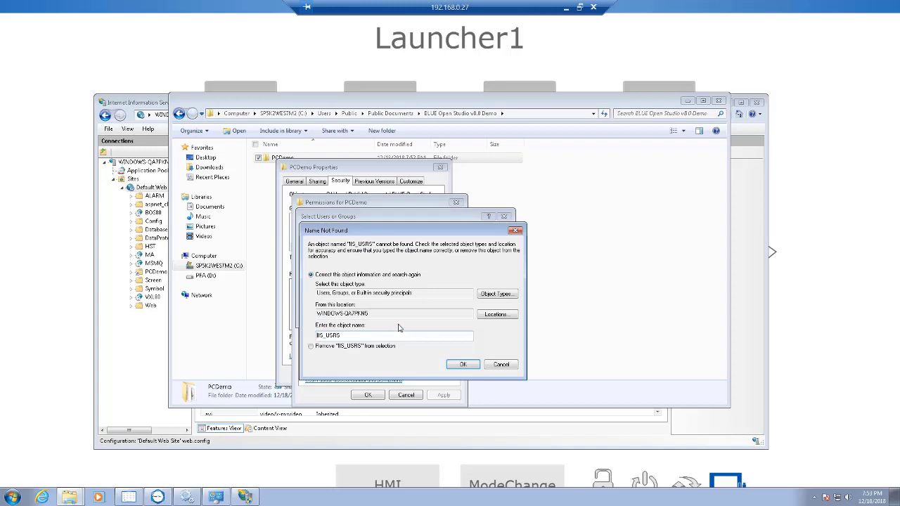
{"action": "left_click", "coordinate": [462, 366]}
{"action": "left_click", "coordinate": [462, 364]}
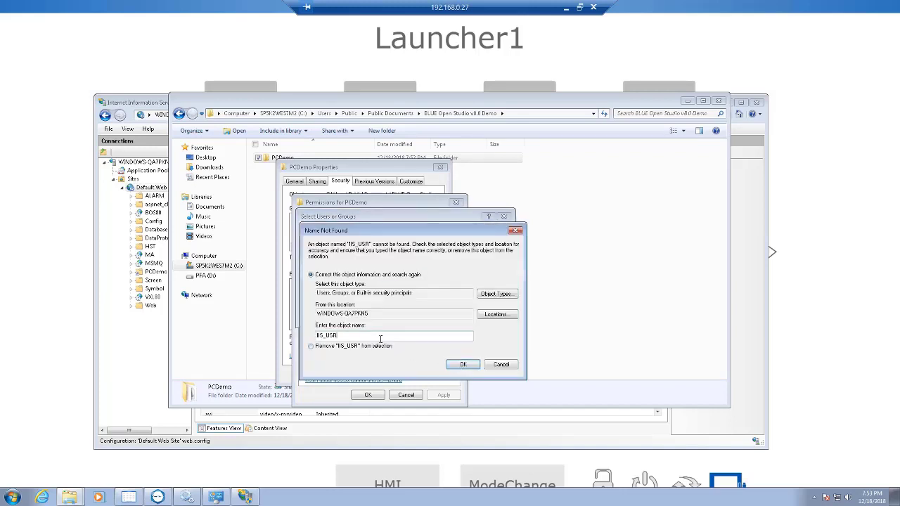
{"action": "mouse_move", "coordinate": [245, 497]}
{"action": "left_click", "coordinate": [352, 335], "text": "shift"}
{"action": "type", "text": "S"}
{"action": "left_click", "coordinate": [469, 370]}
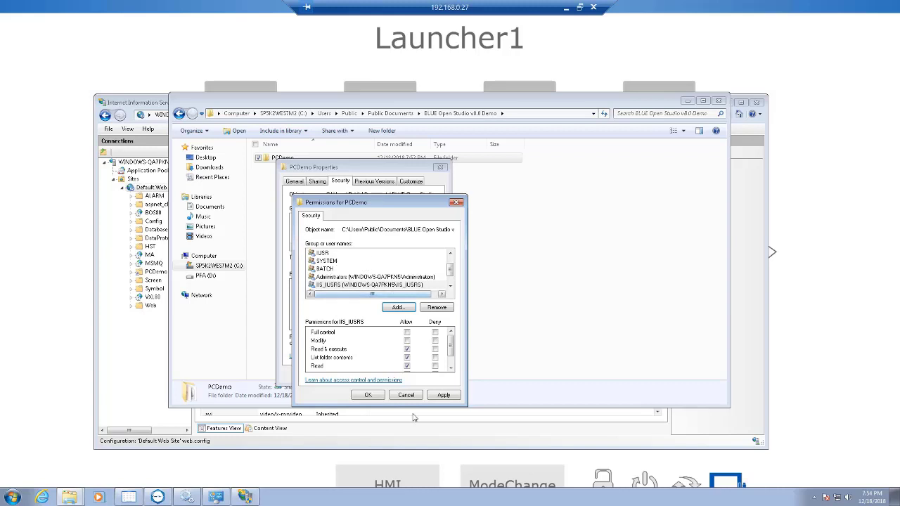
Apply the PCDemo permissions, continuing past any access errors, and close the open windows to leave the remote desktop session
{"action": "left_click", "coordinate": [446, 395]}
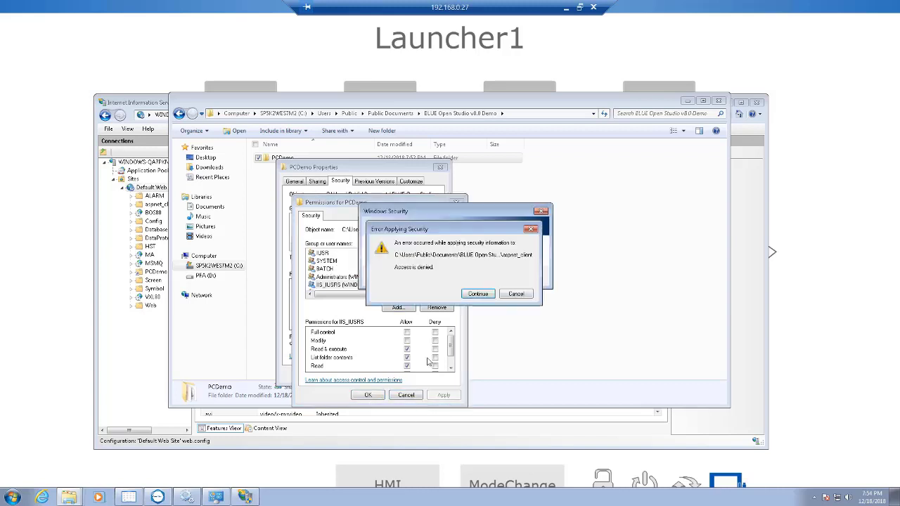
{"action": "left_click", "coordinate": [479, 294]}
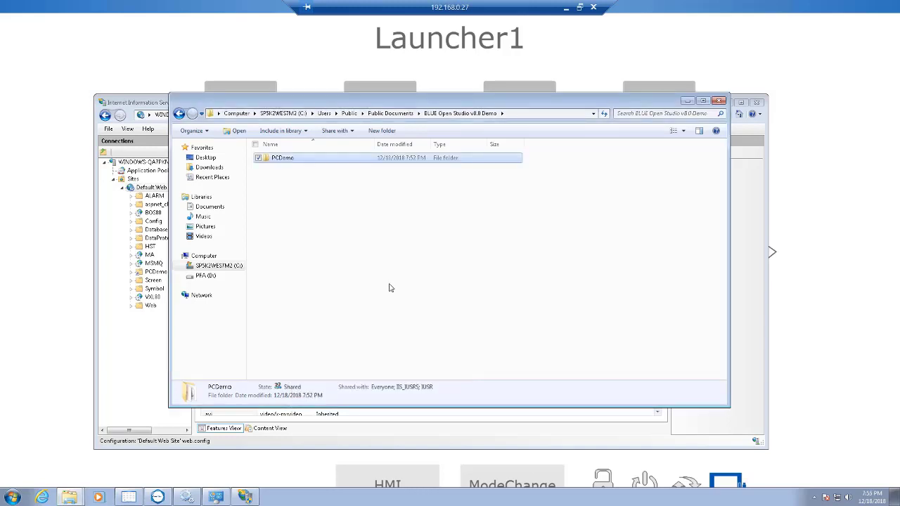
{"action": "left_click", "coordinate": [718, 100]}
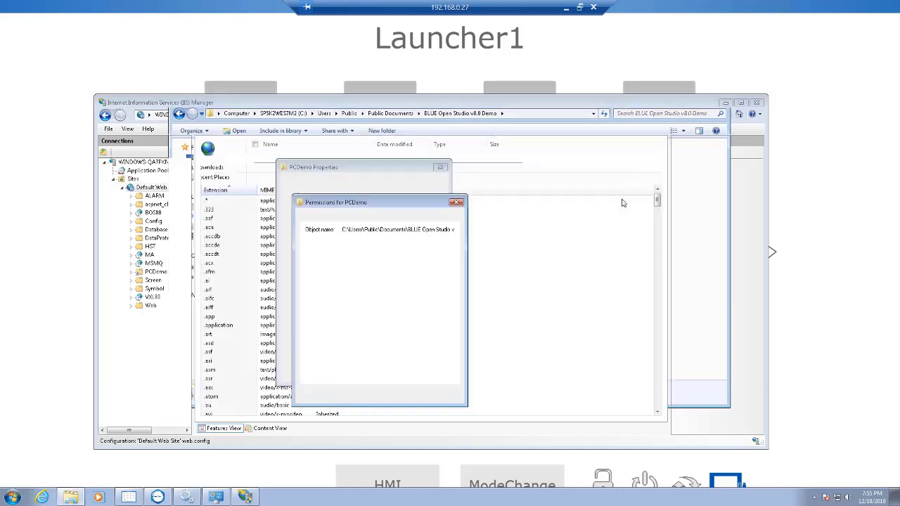
{"action": "left_click", "coordinate": [456, 203]}
{"action": "left_click", "coordinate": [355, 374]}
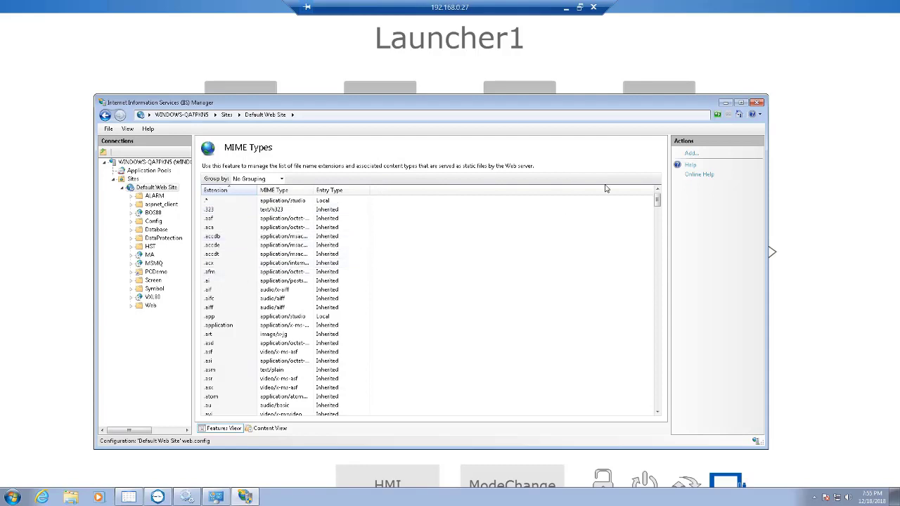
{"action": "left_click", "coordinate": [812, 98]}
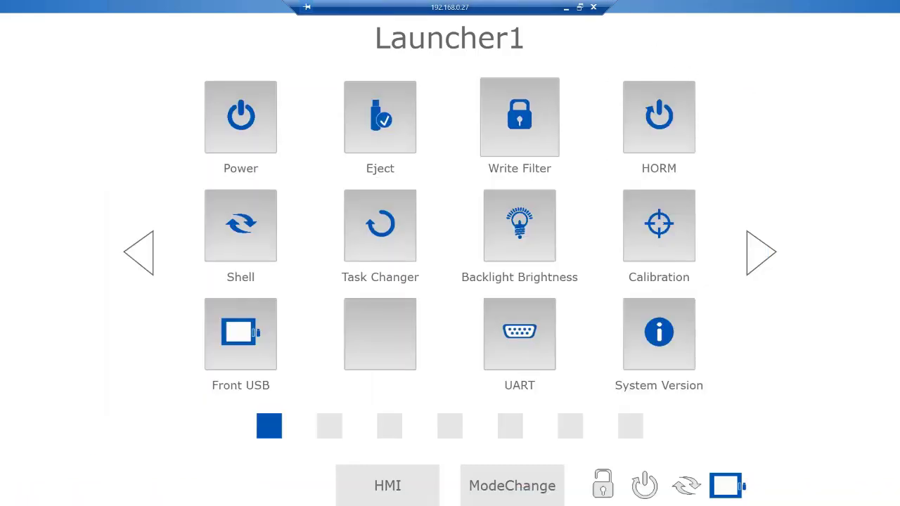
{"action": "left_click_drag", "start_coordinate": [712, 14], "coordinate": [672, 4]}
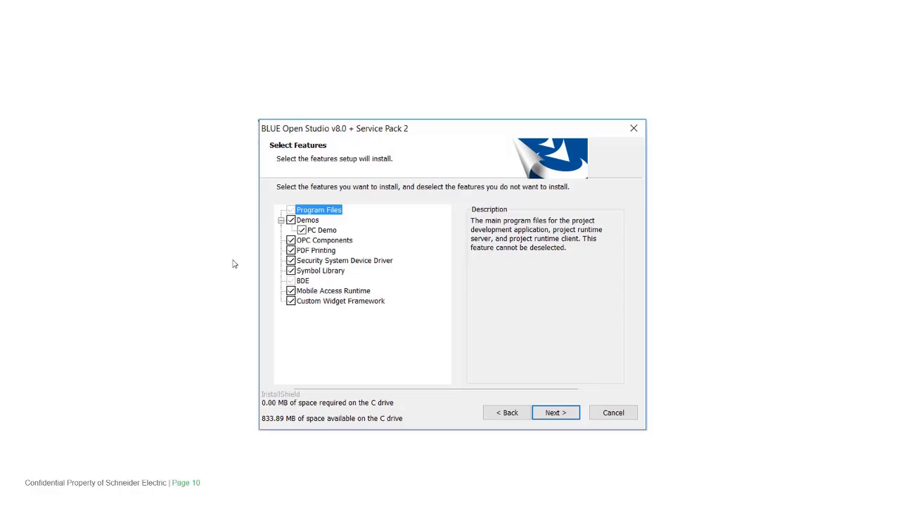
Open the Secure Viewer configuration and check the data server IP and the server address and application name in the URL
{"action": "key", "text": "super"}
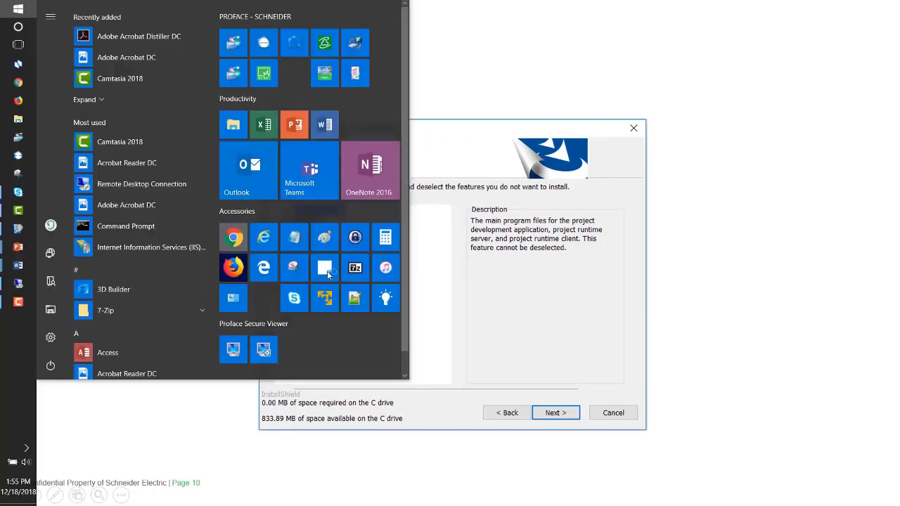
{"action": "left_click", "coordinate": [328, 274]}
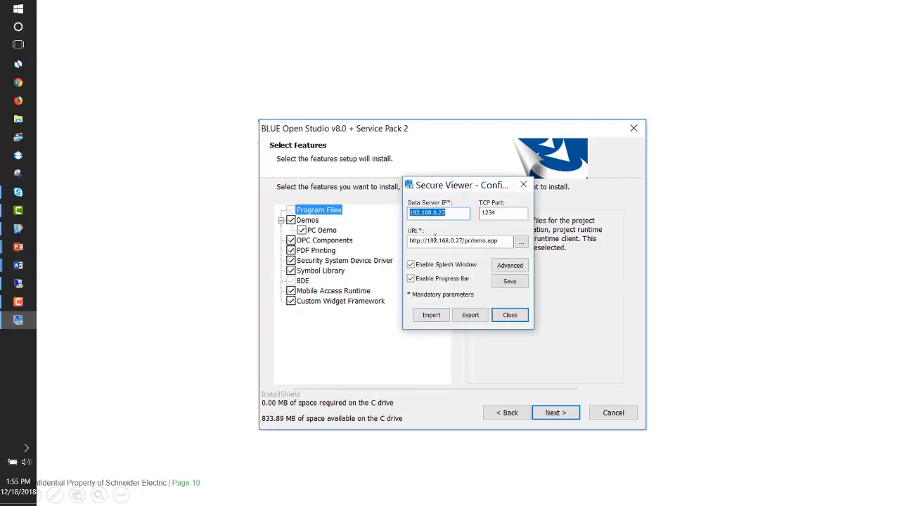
{"action": "left_click", "coordinate": [460, 241]}
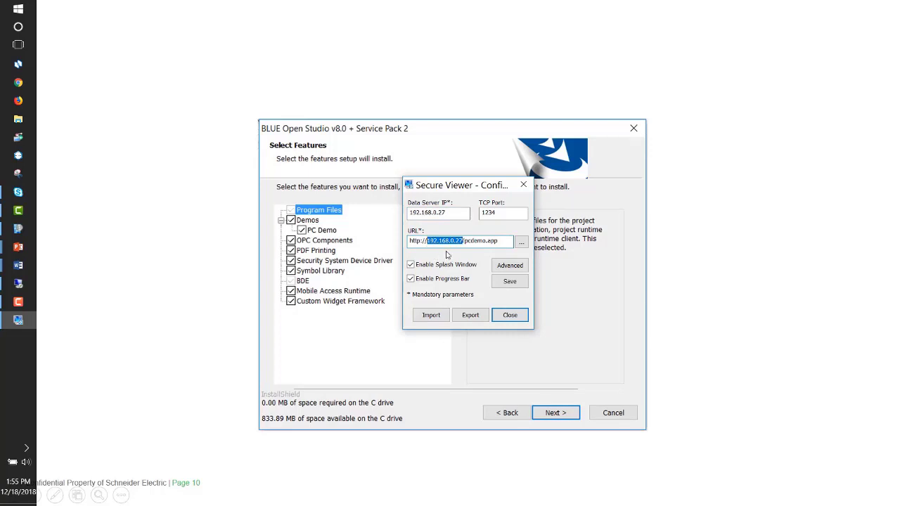
{"action": "left_click", "coordinate": [503, 241]}
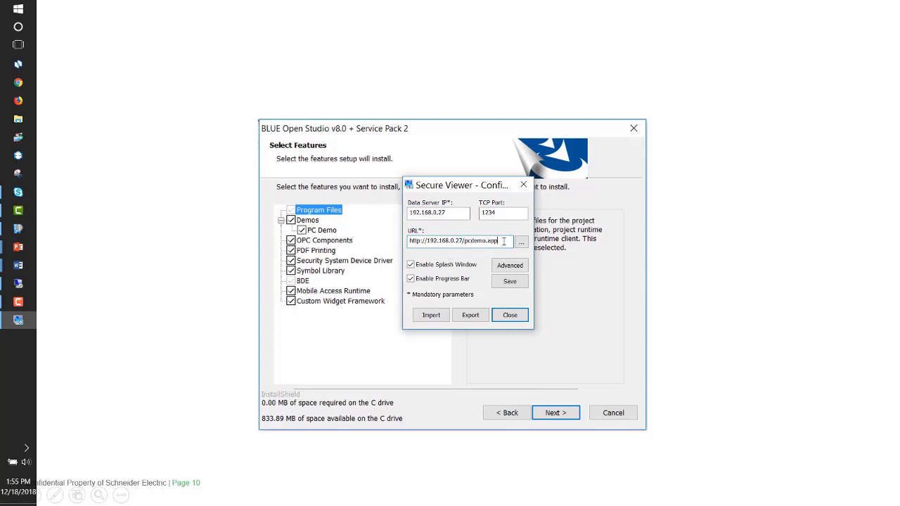
{"action": "left_click", "coordinate": [487, 240]}
{"action": "left_click_drag", "start_coordinate": [451, 218], "coordinate": [409, 214]}
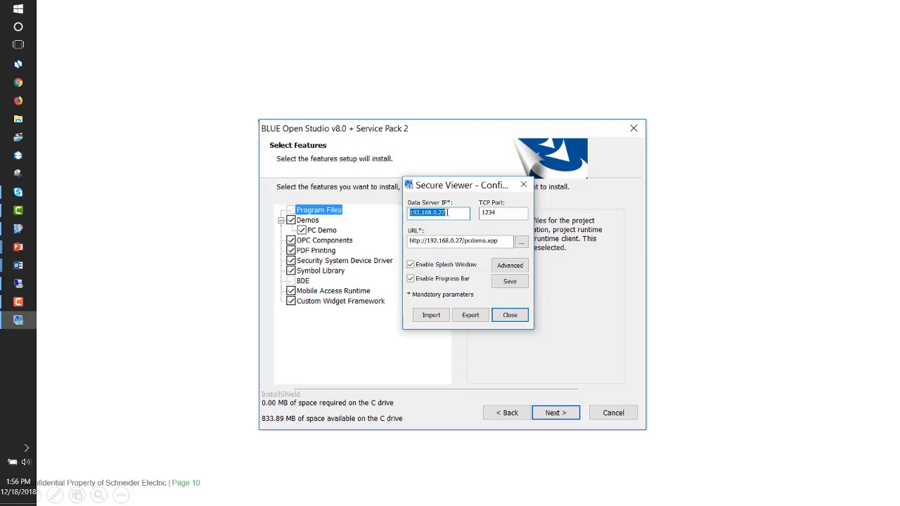
Save and close the Secure Viewer configuration, and launch Secure Viewer to connect to the demo project
{"action": "left_click", "coordinate": [510, 282]}
{"action": "left_click", "coordinate": [539, 285]}
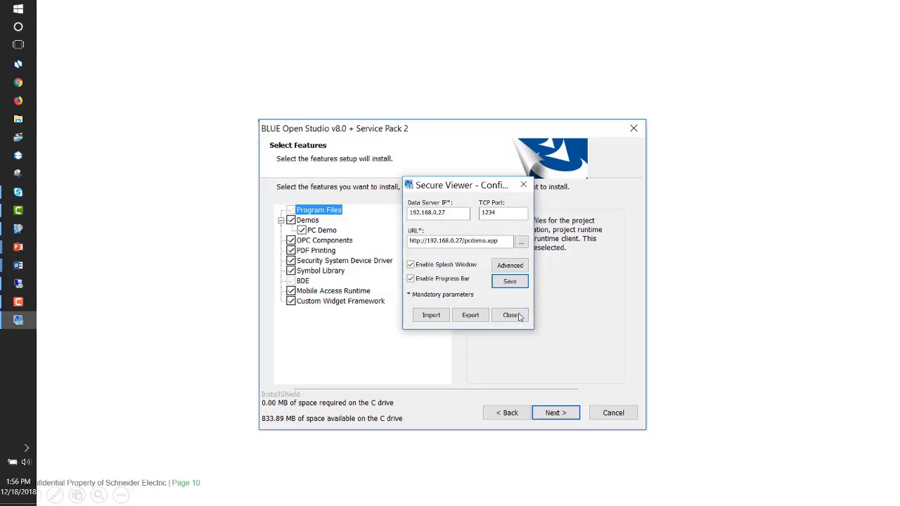
{"action": "left_click", "coordinate": [18, 10]}
{"action": "left_click", "coordinate": [232, 350]}
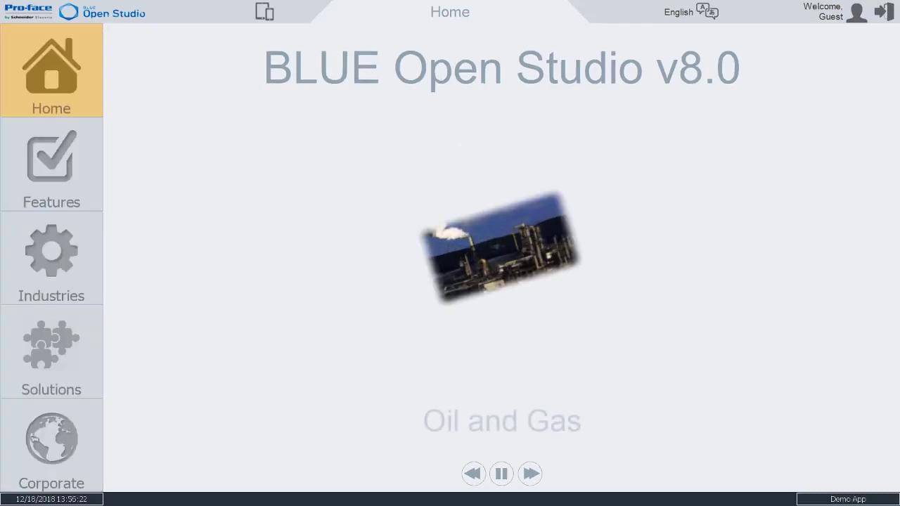
Switch to the Remote Desktop session, dismiss its Start menu, and view the server project's Features and Industries screens
{"action": "left_click_drag", "start_coordinate": [899, 84], "coordinate": [492, 38]}
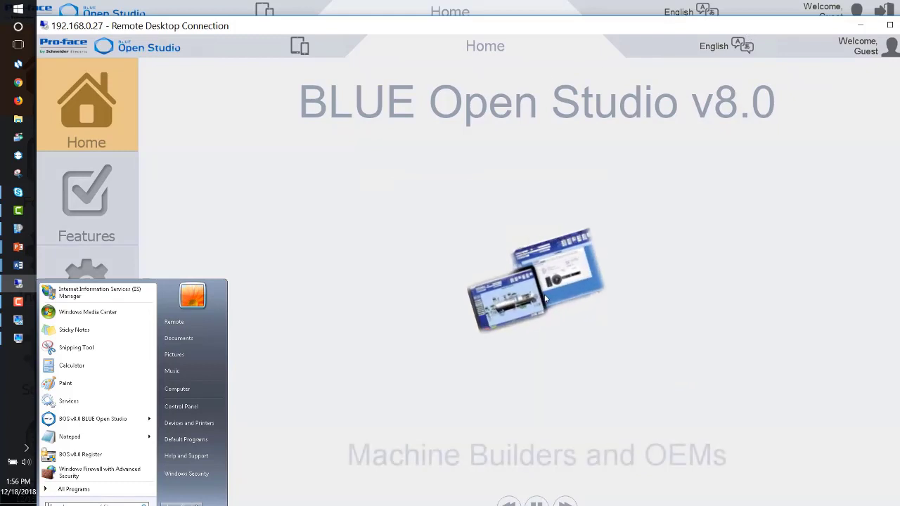
{"action": "left_click", "coordinate": [392, 343]}
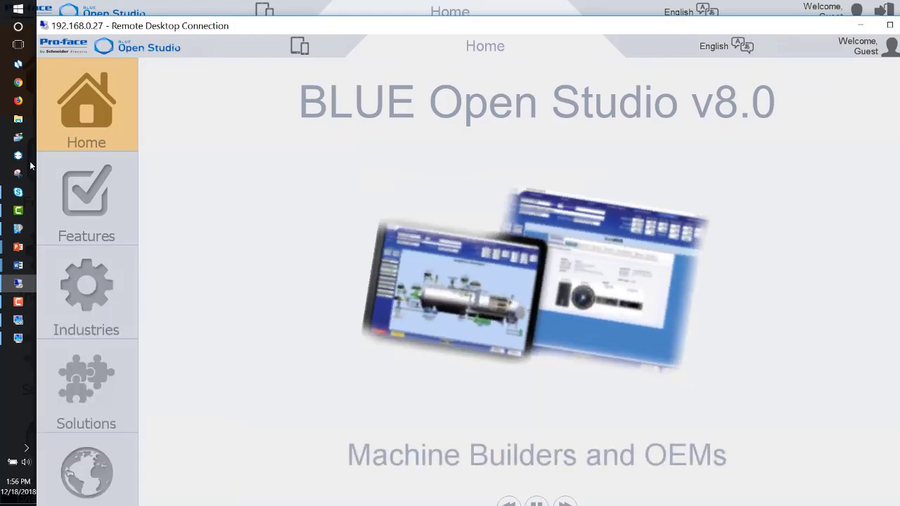
{"action": "left_click", "coordinate": [108, 222]}
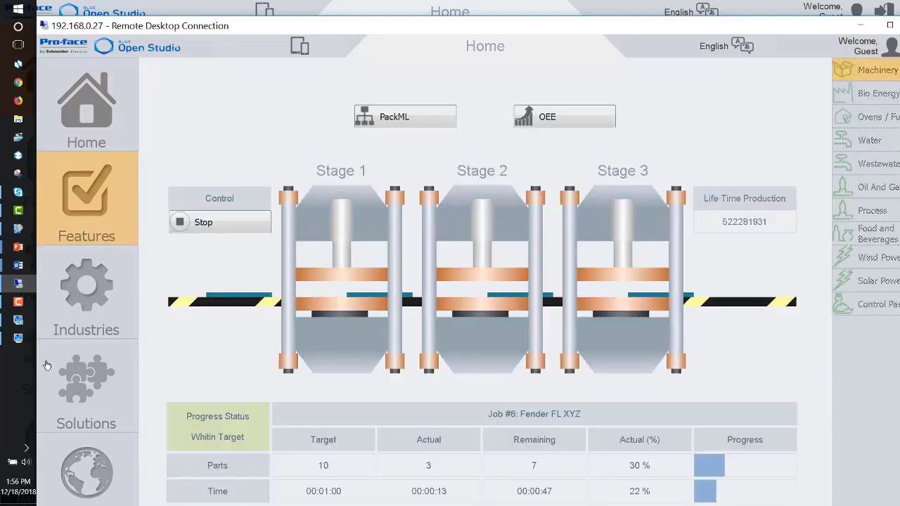
{"action": "left_click", "coordinate": [79, 304]}
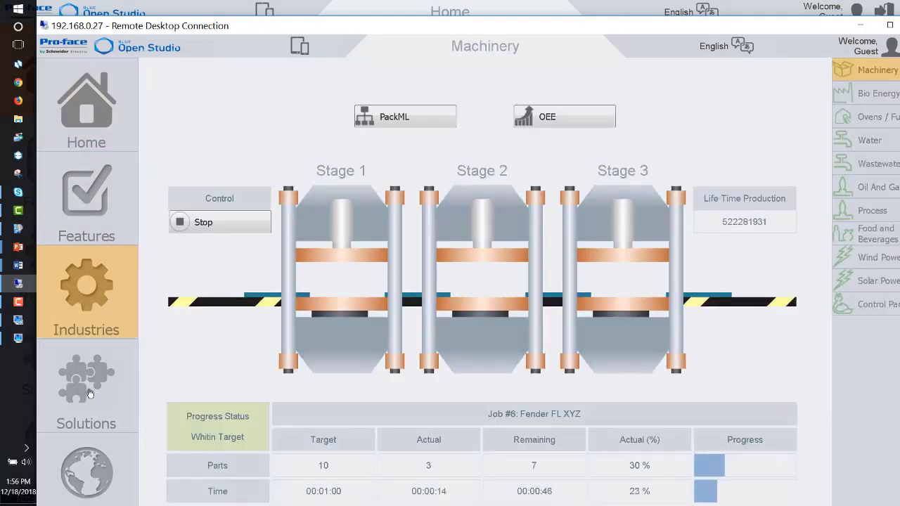
Return to the Secure Viewer client and view its Features and Industries screens to compare them with the server
{"action": "left_click_drag", "start_coordinate": [352, 15], "coordinate": [470, 136]}
{"action": "left_click", "coordinate": [61, 166]}
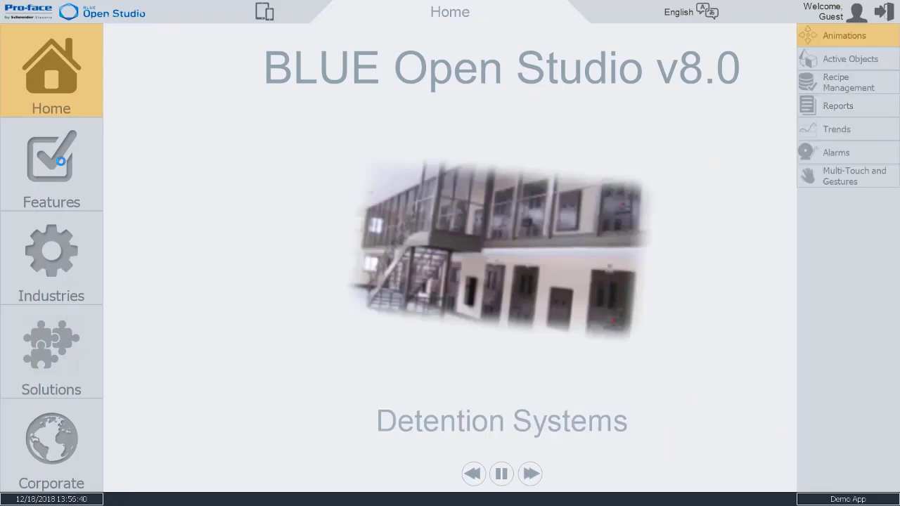
{"action": "left_click", "coordinate": [56, 257]}
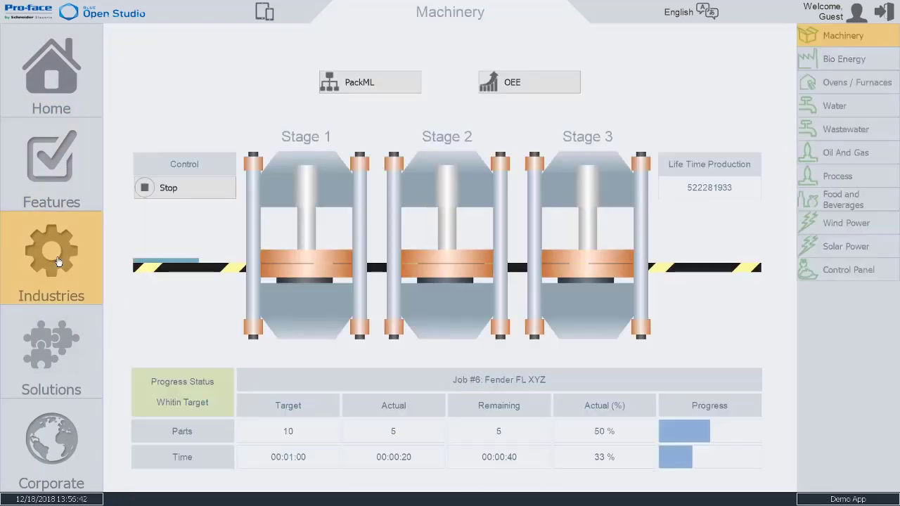
{"action": "key", "text": "alt+Tab"}
{"action": "left_click_drag", "start_coordinate": [471, 135], "coordinate": [899, 62]}
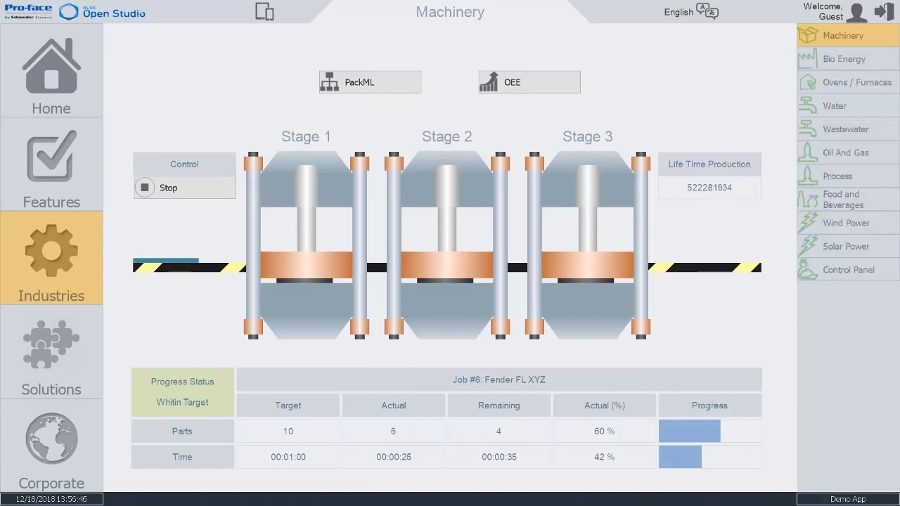